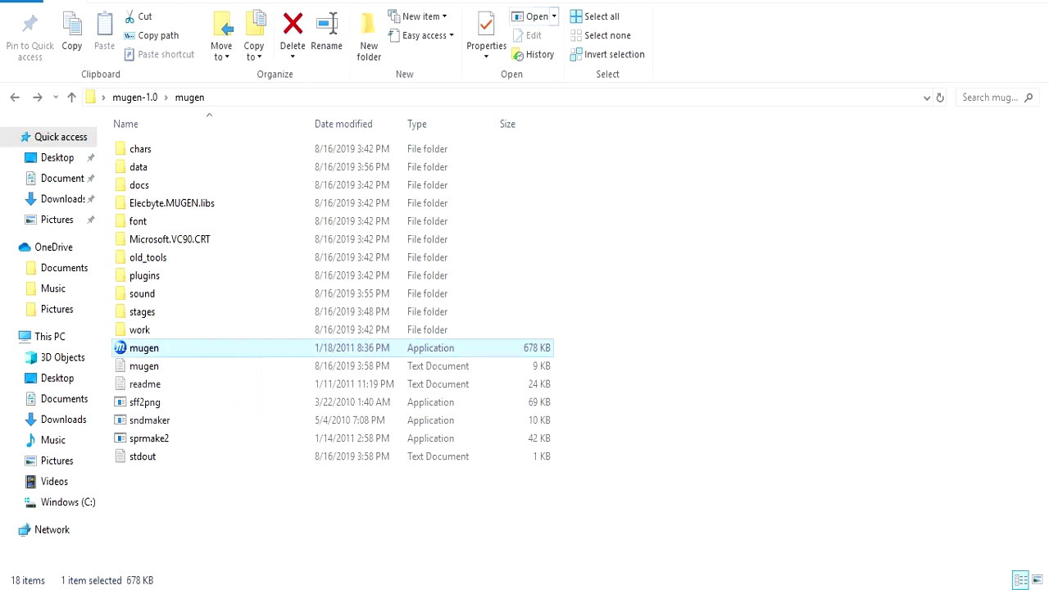
- Launch the mugen application and enter Watch mode
key(Return)
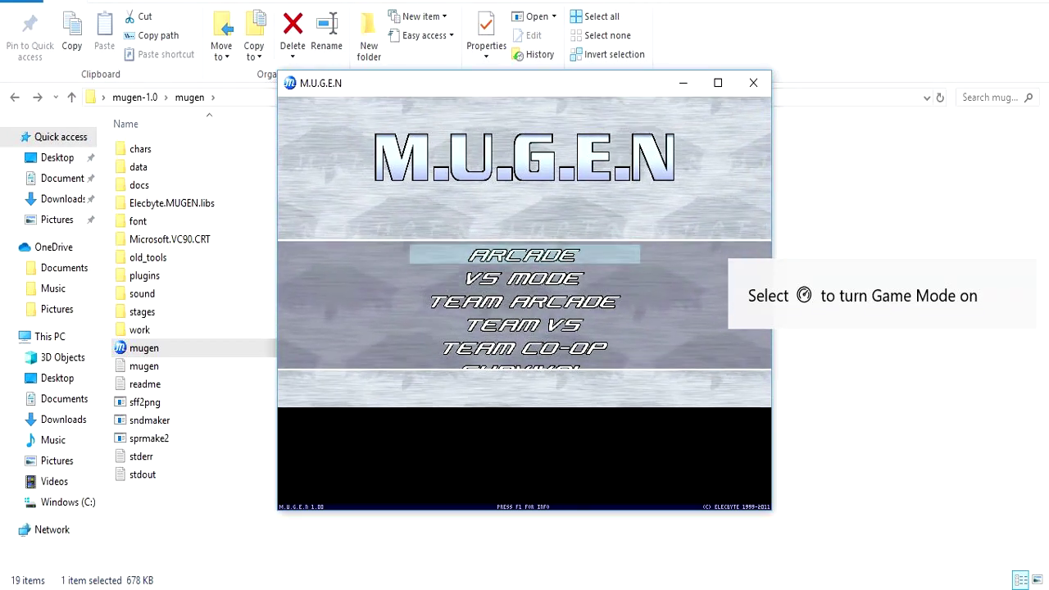
key(Up)
key(Up)
key(Up)
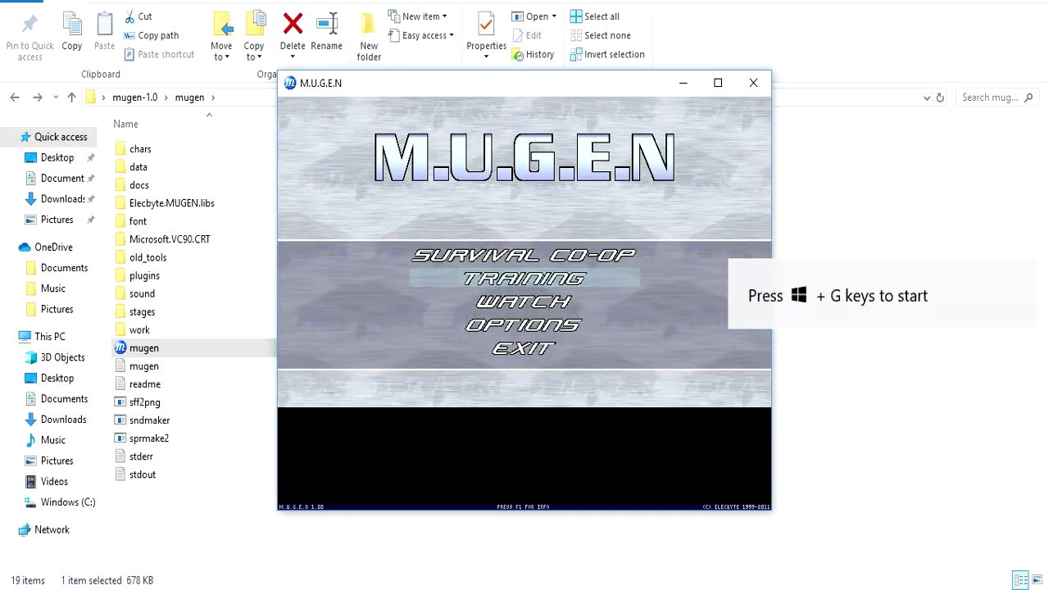
key(Return)
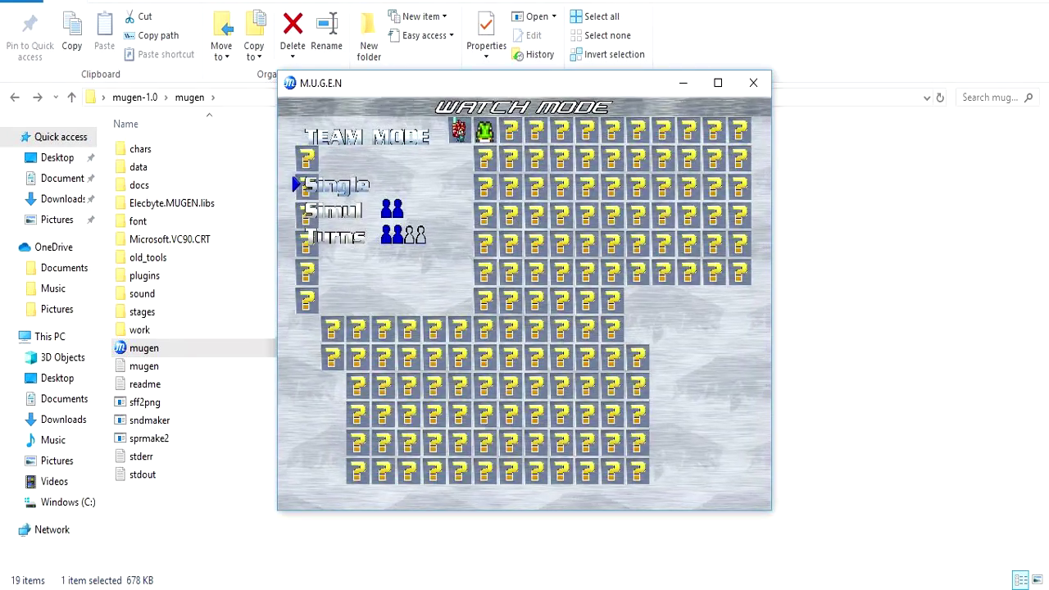
- Set up a Single match of Crono against Frog on the 12,000 A.D - Dark Ages stage and start it
key(Return)
key(Return)
key(Return)
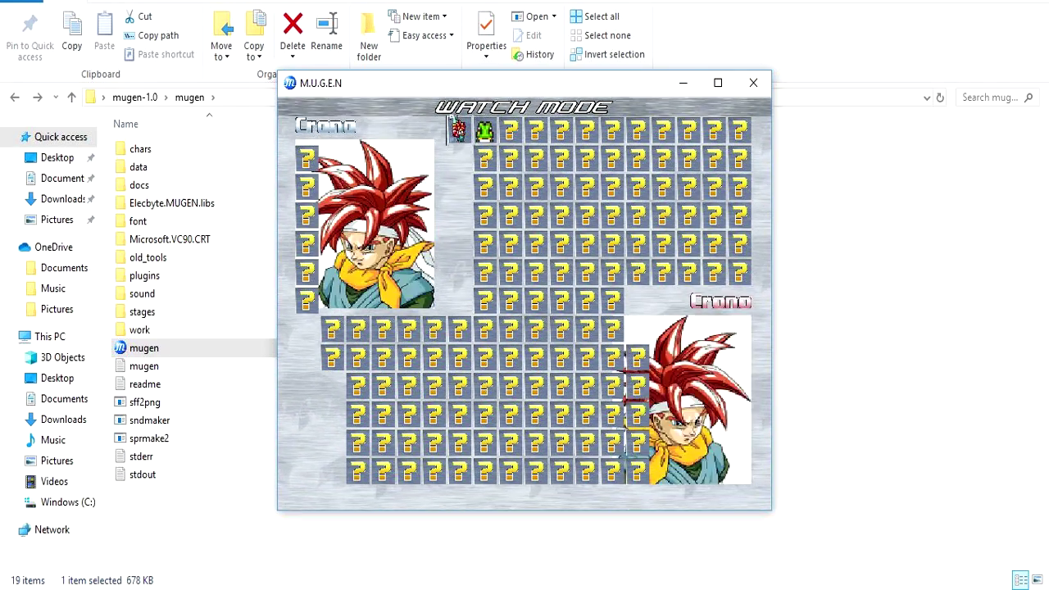
key(Right)
key(Return)
key(Right)
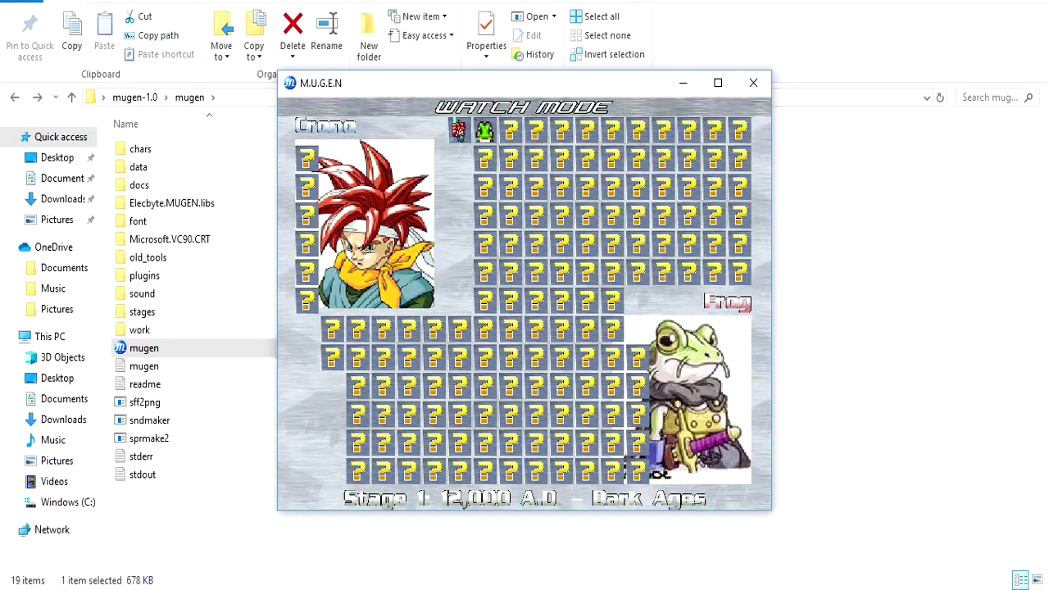
key(Return)
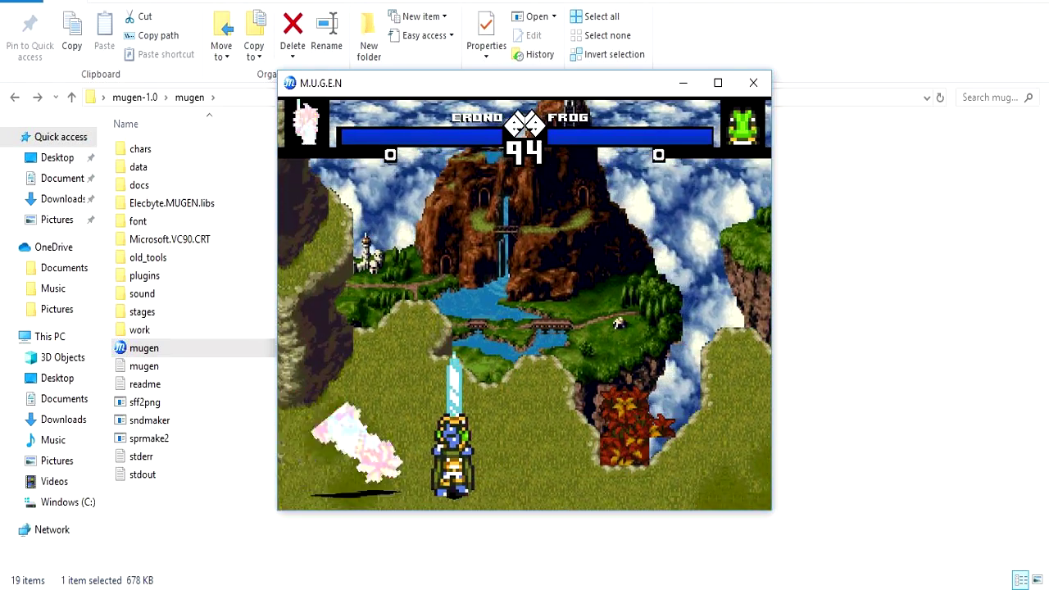
- Leave the running match and exit M.U.G.E.N
key(Escape)
key(Escape)
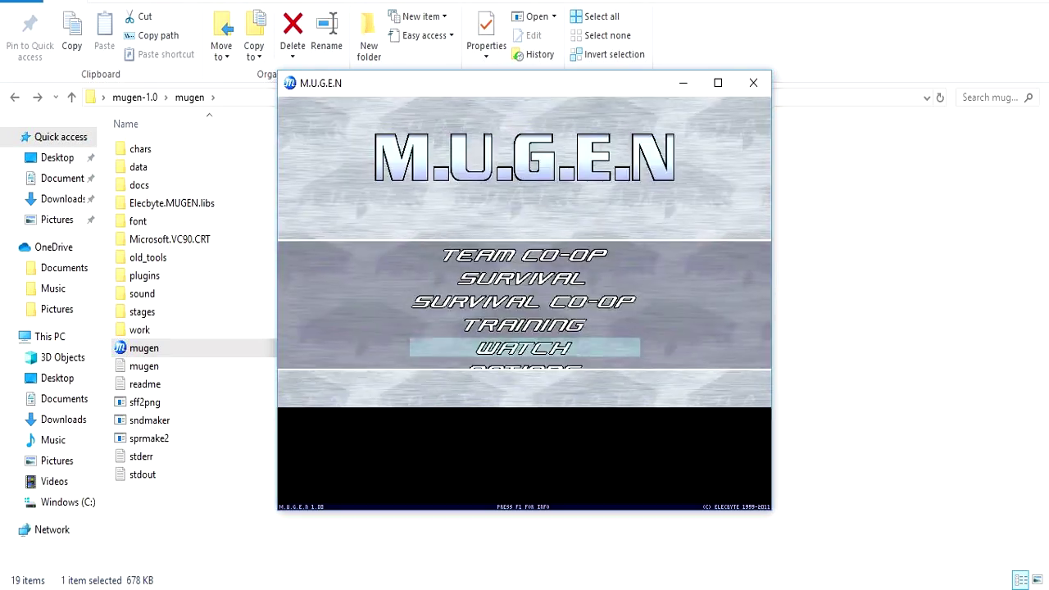
key(Escape)
key(Escape)
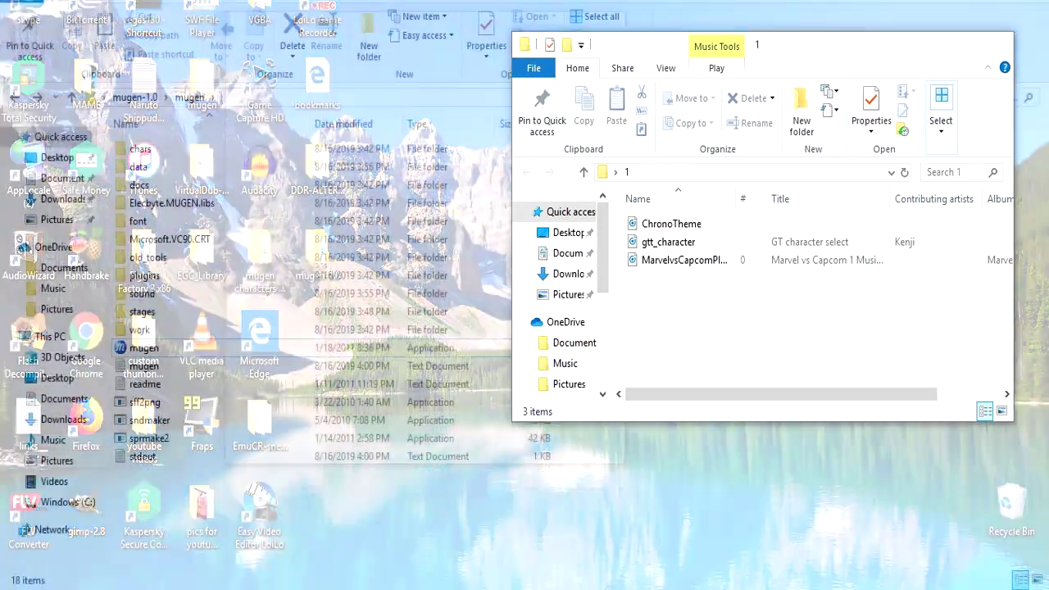
- Play the ChronoTheme track from folder 1 as a preview, and close the music player
click(363, 461)
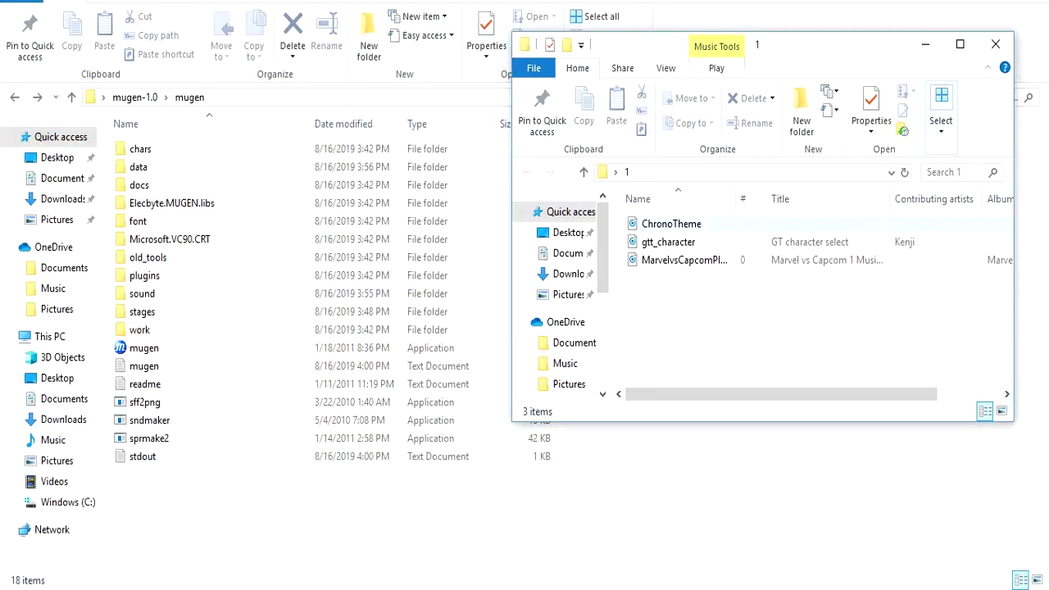
double_click(671, 224)
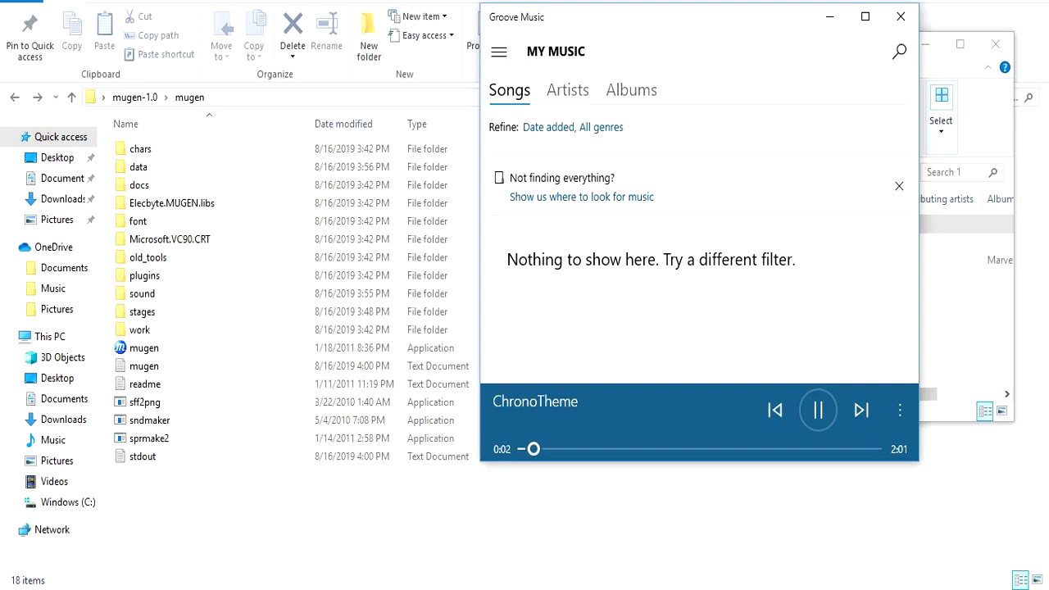
click(901, 16)
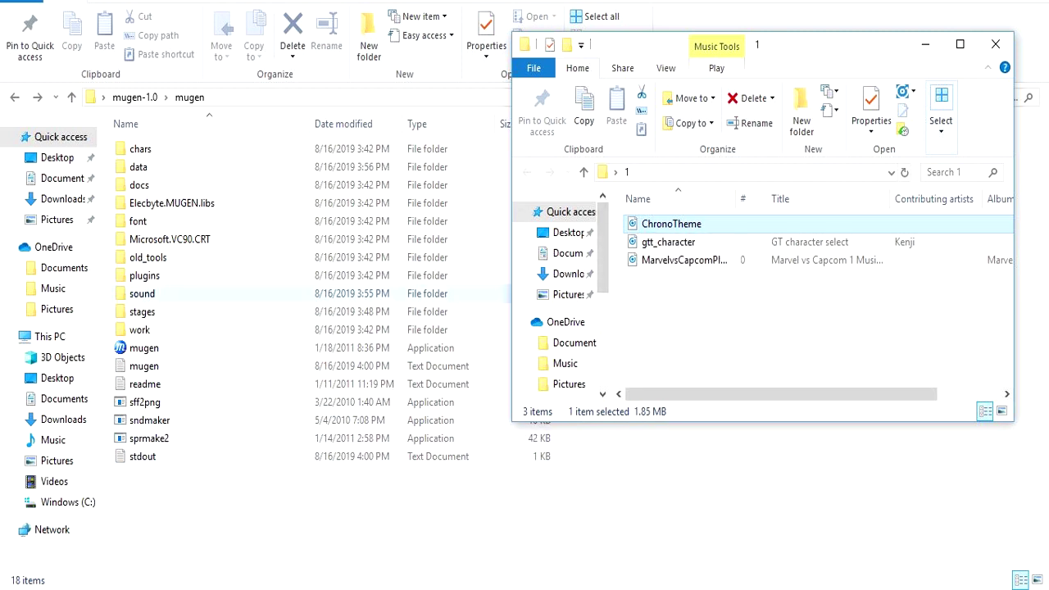
- Move the ChronoTheme track from folder 1 into the sound folder of mugen
double_click(142, 294)
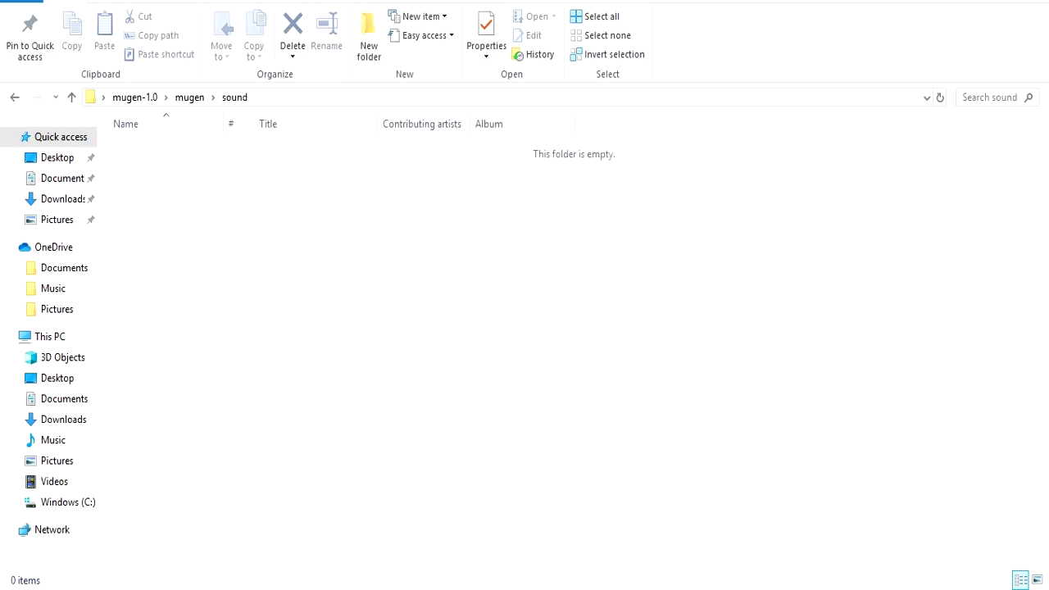
click(367, 524)
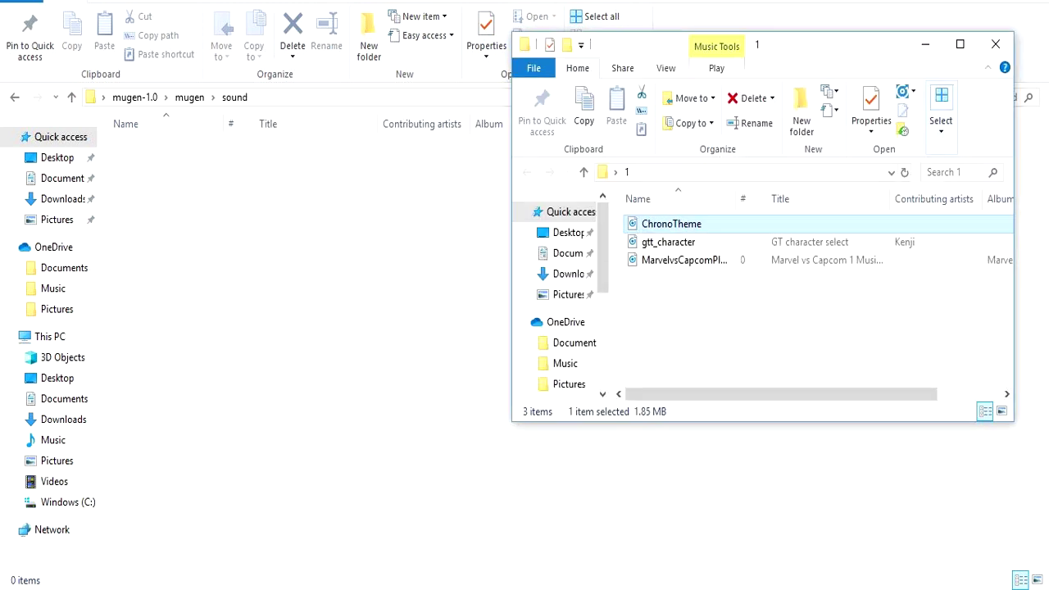
drag(671, 224, 344, 246)
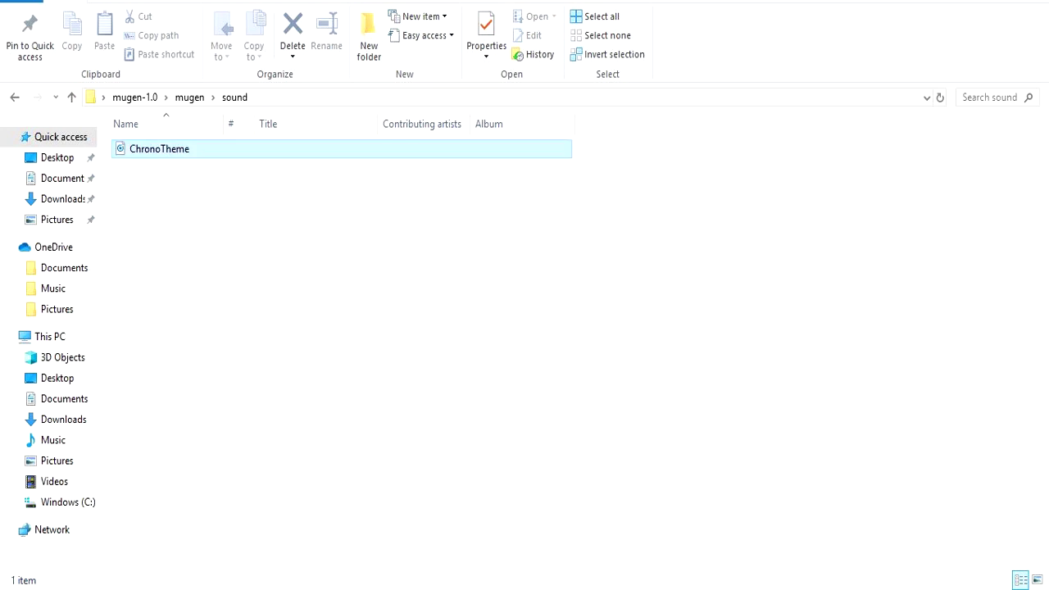
- Copy the ChronoTheme file's name as text without renaming the file
right_click(182, 149)
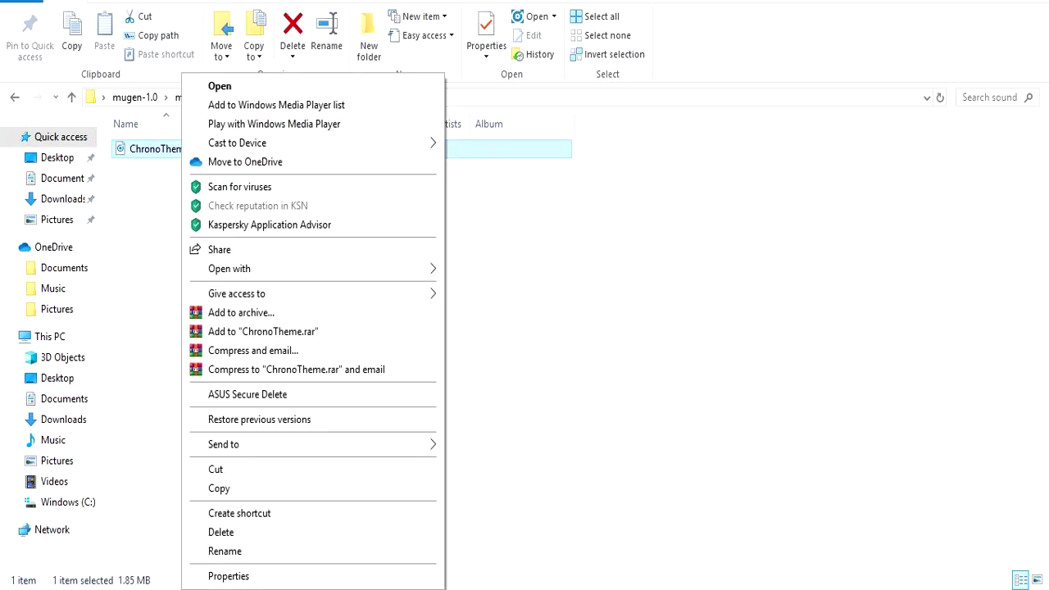
click(224, 551)
right_click(174, 148)
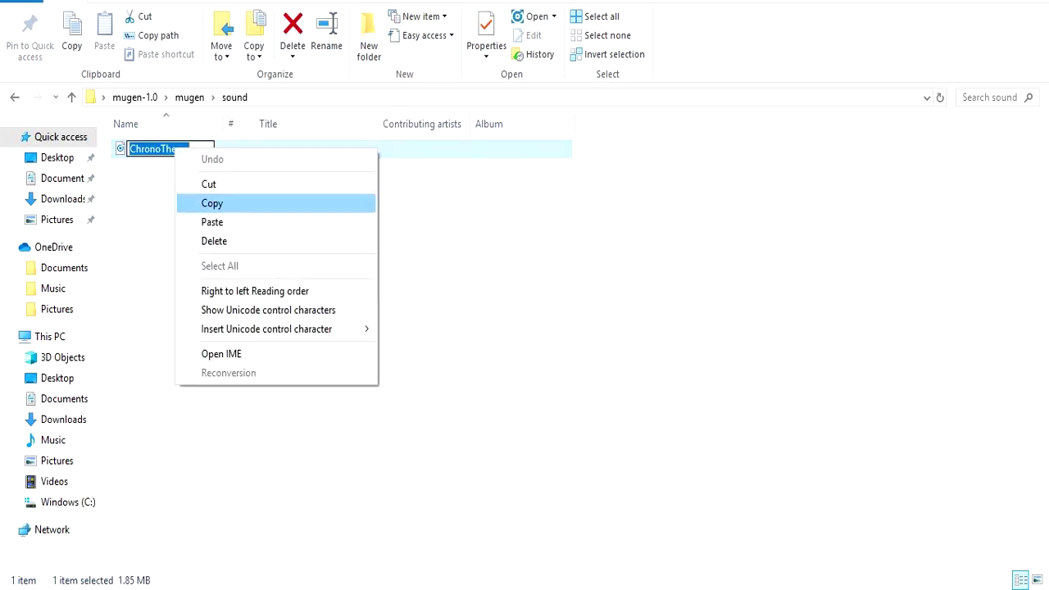
click(276, 202)
click(276, 202)
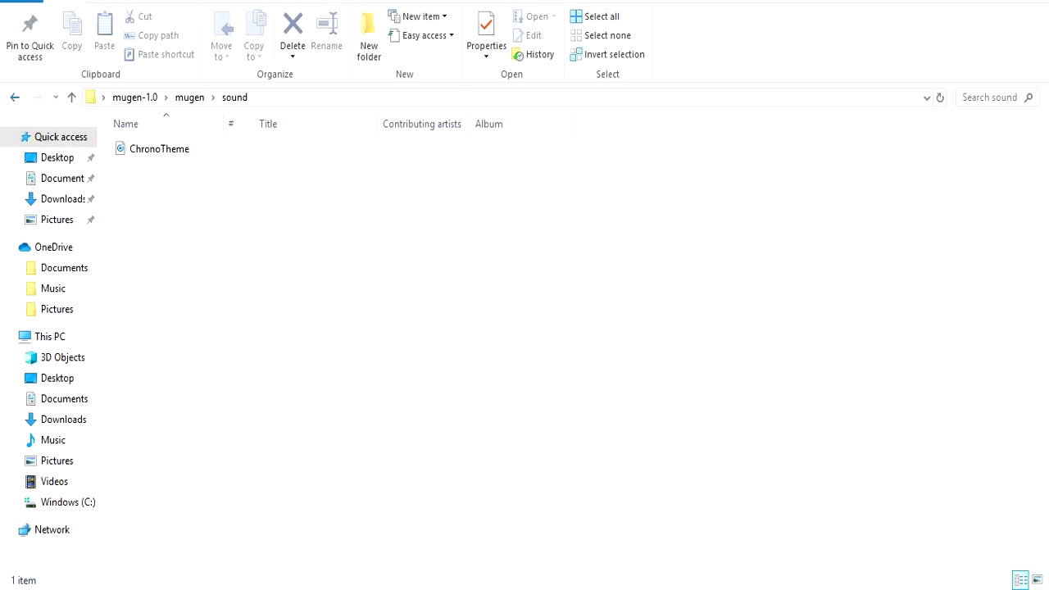
- Open the 12000 DEF file from mugen's stages folder in Notepad
key(alt+Left)
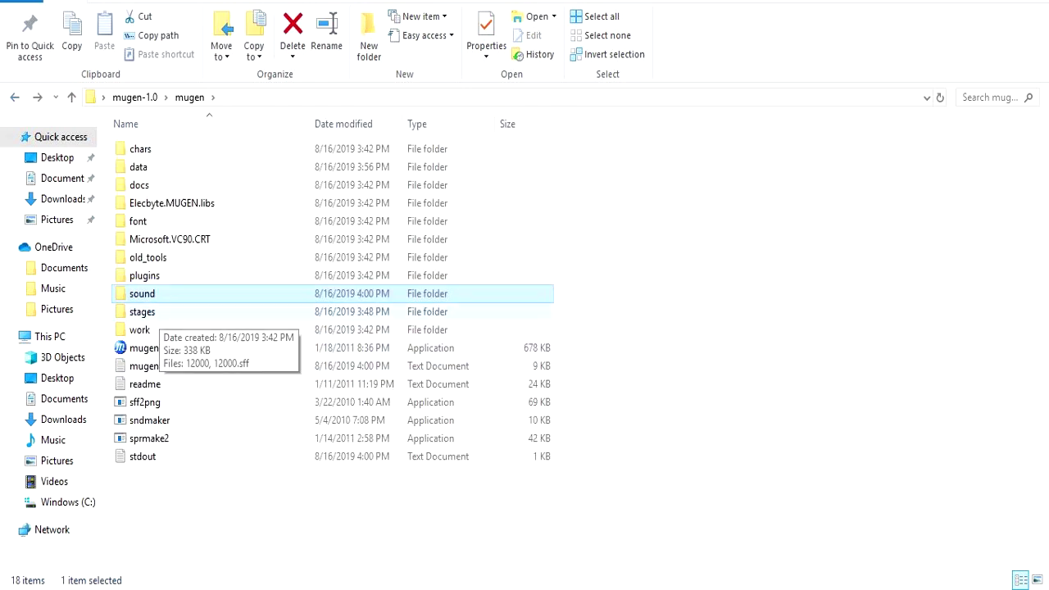
double_click(144, 312)
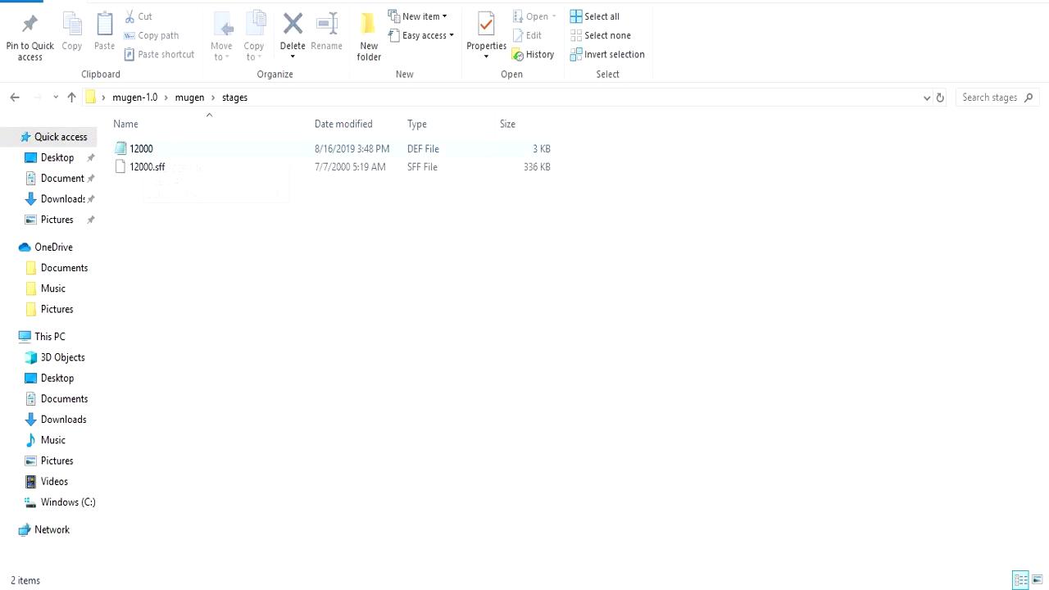
double_click(141, 148)
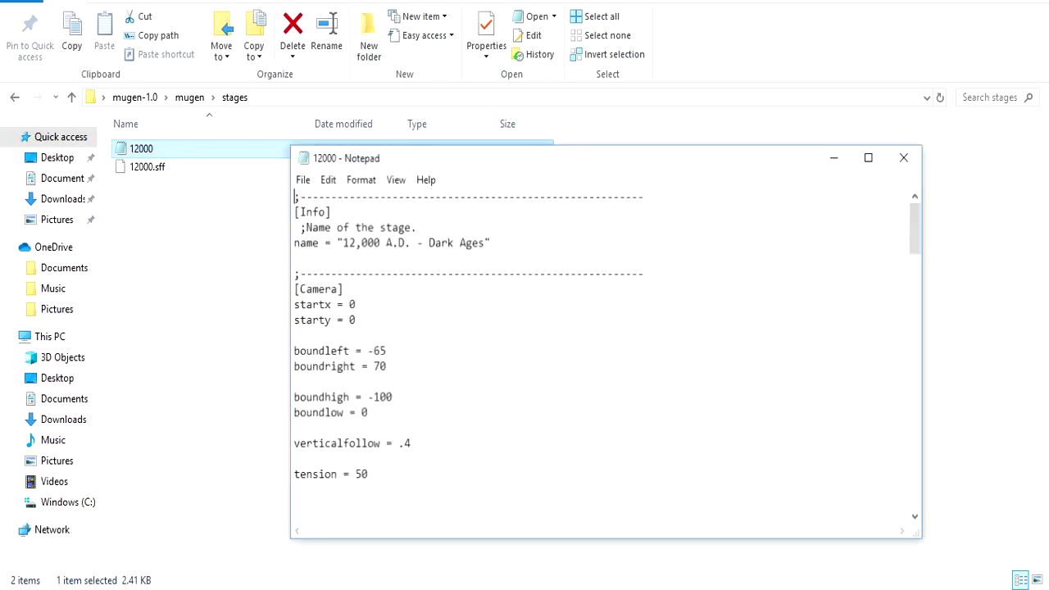
- Set bgmusic in the stage's [Music] section to sound/ChronoTheme.mp3, and save and close the file
scroll(607, 352, down, 6)
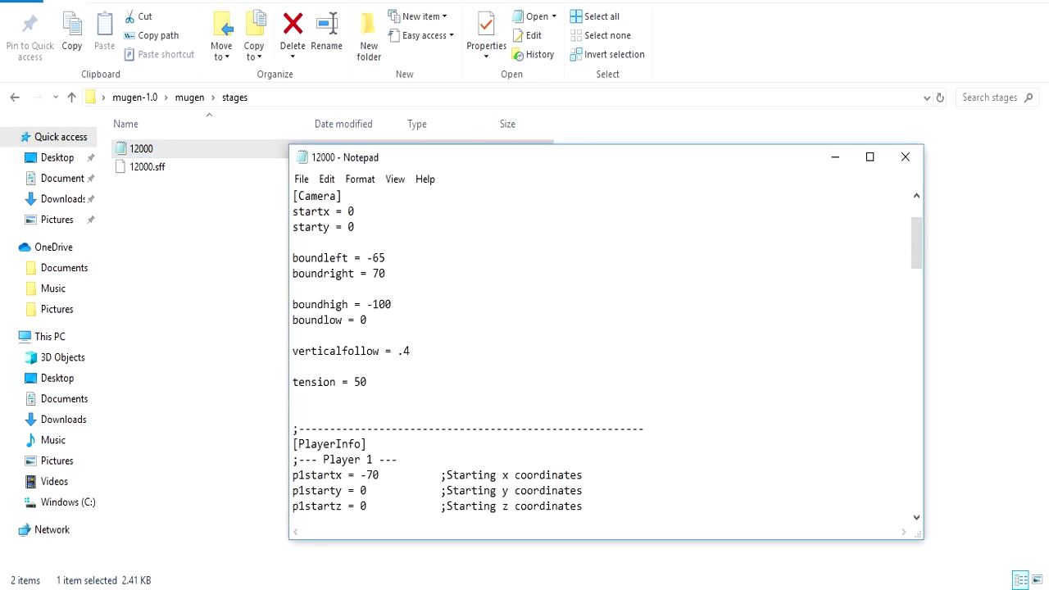
scroll(606, 352, down, 10)
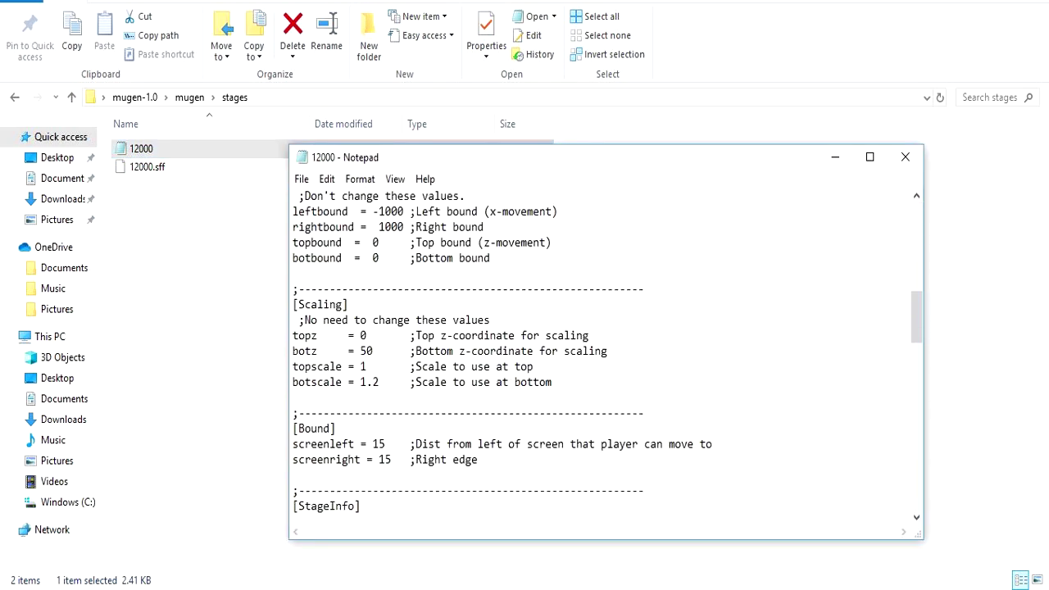
scroll(607, 352, down, 4)
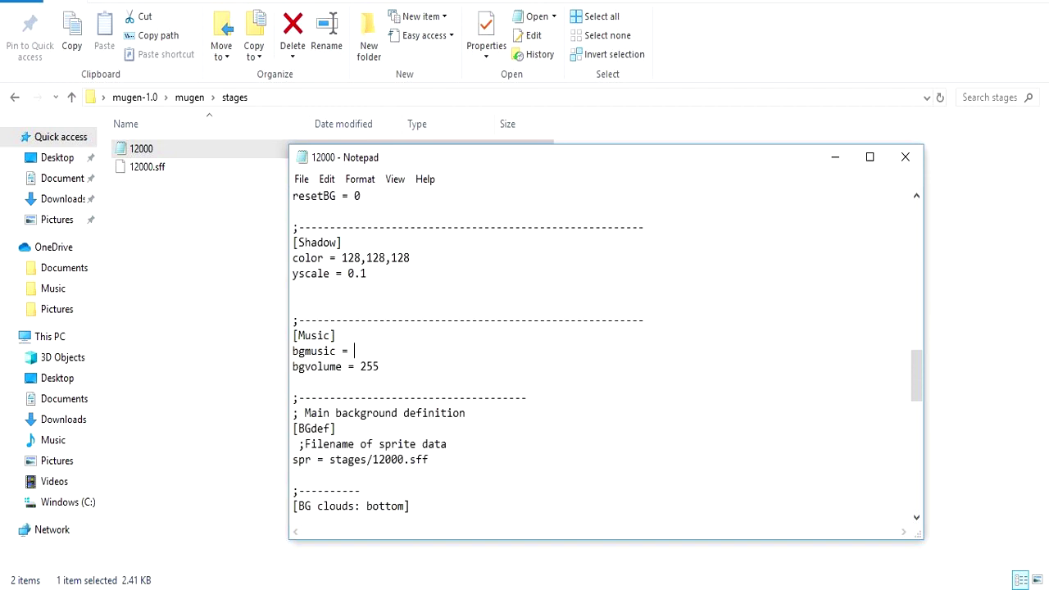
text(sound/)
key(ctrl+v)
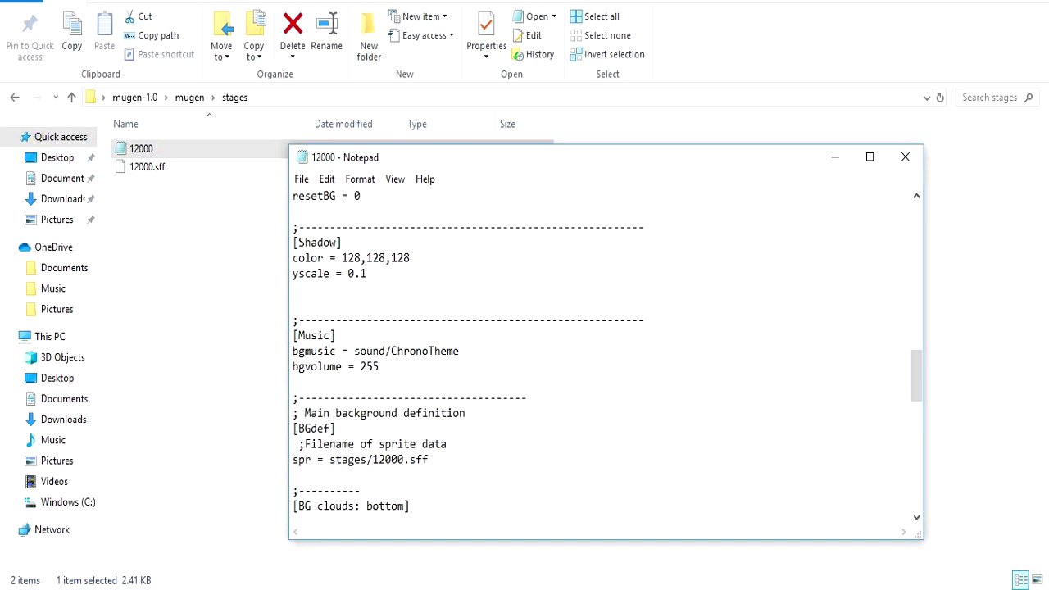
text(.mp3)
key(alt+f)
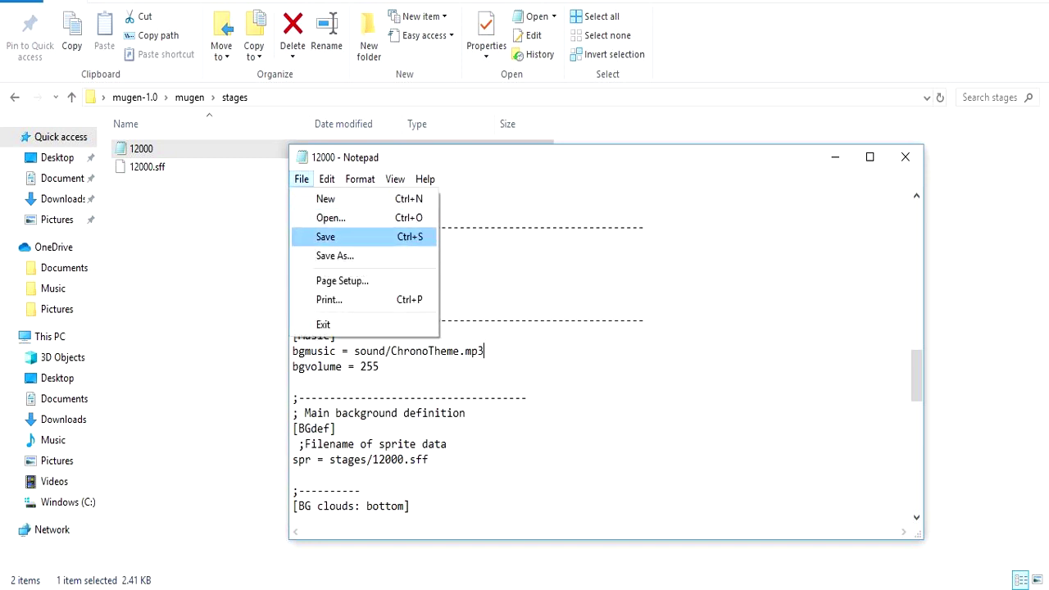
key(Return)
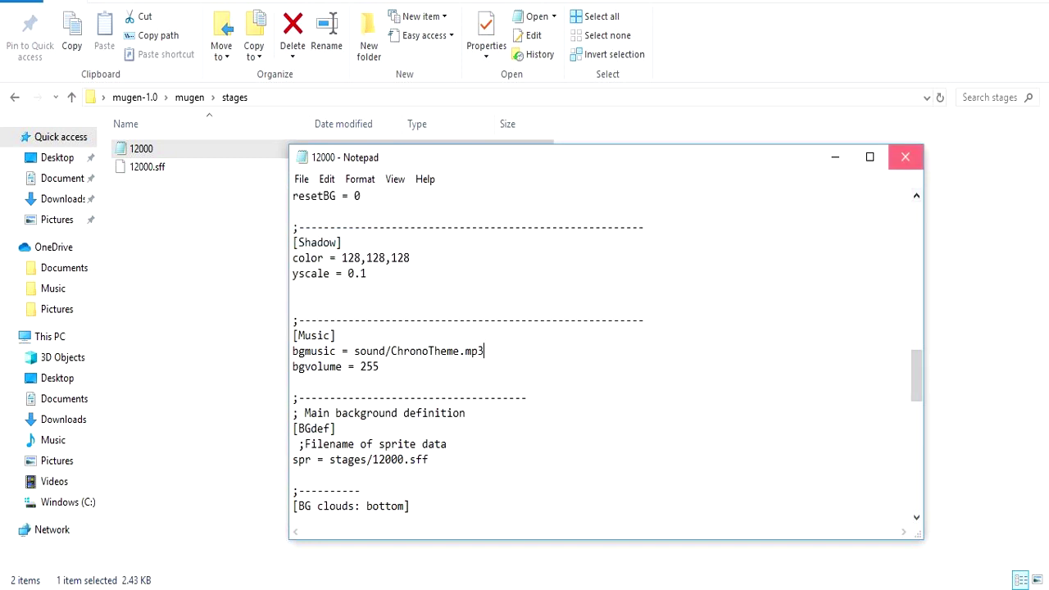
click(905, 157)
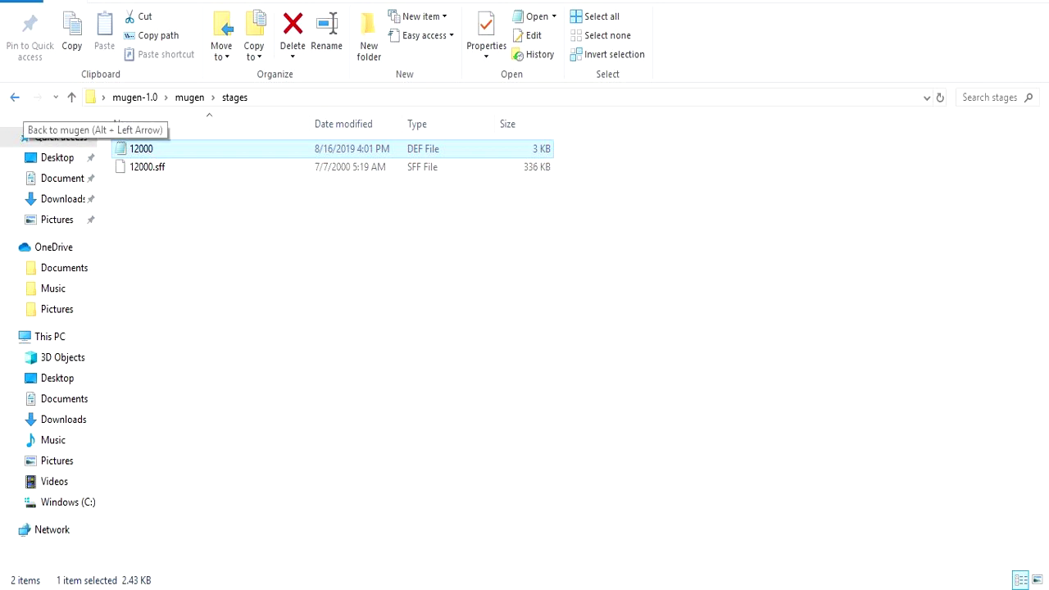
- Look into the big folder inside mugen's data folder, and return to the data folder
click(14, 97)
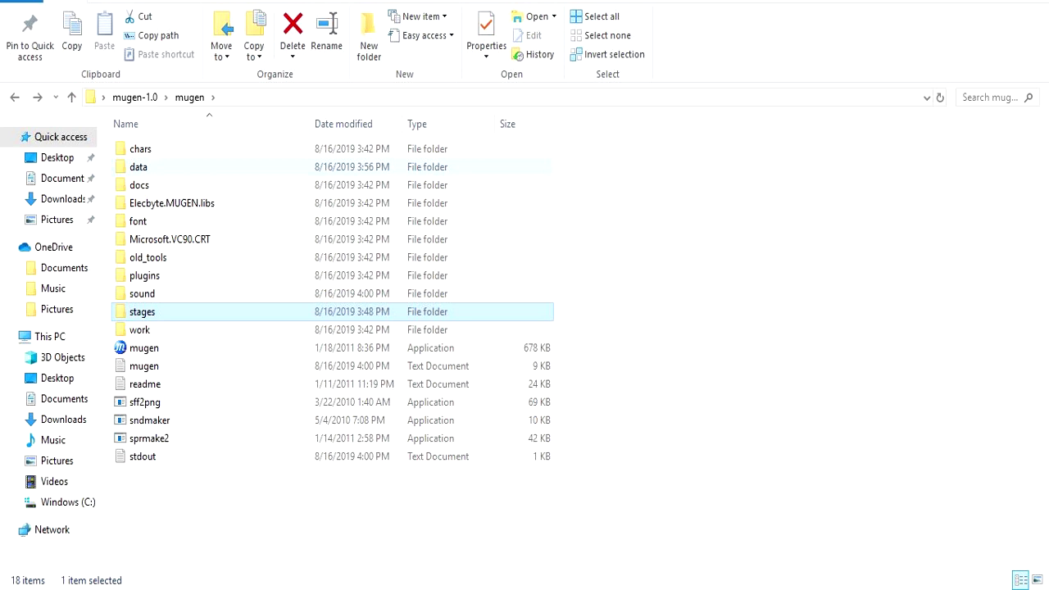
double_click(138, 166)
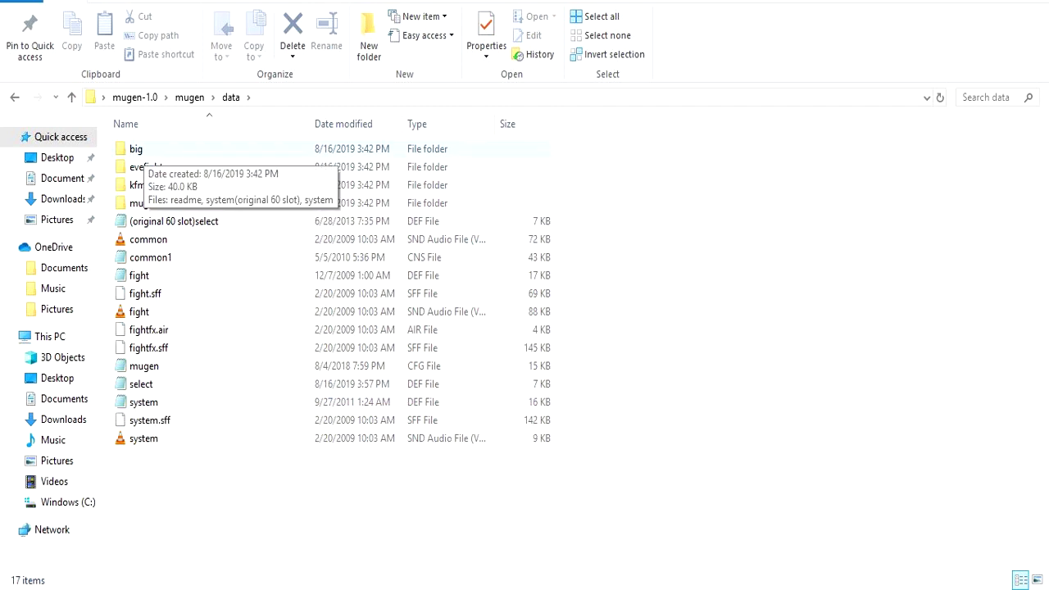
double_click(141, 149)
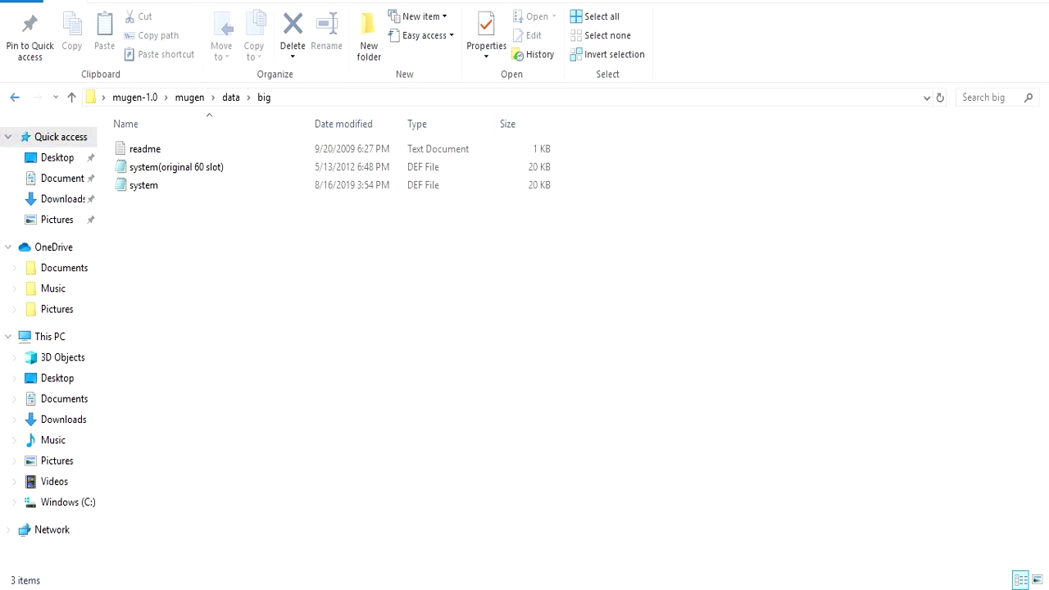
click(14, 96)
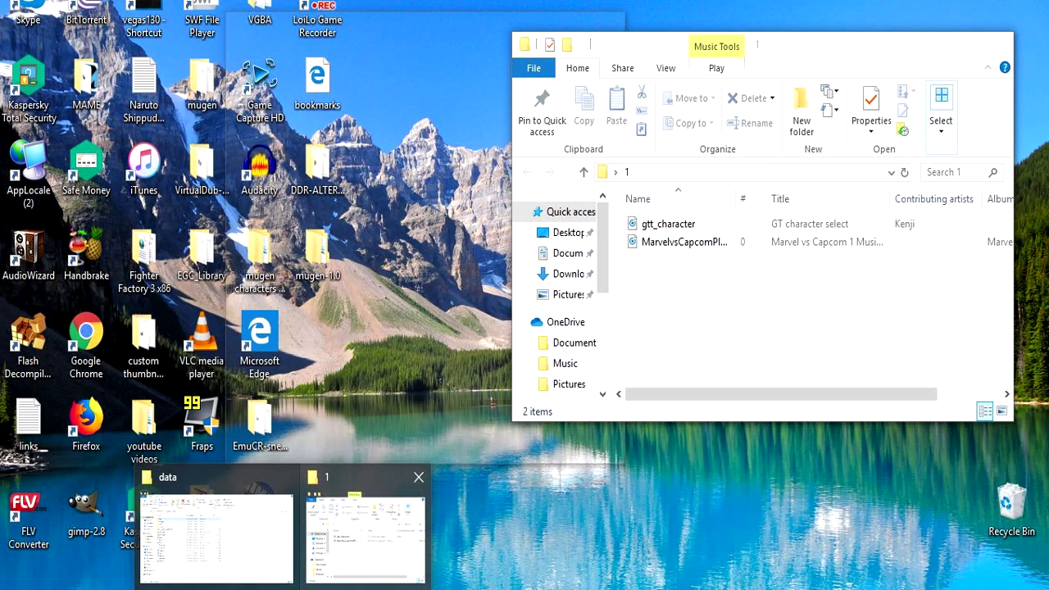
- Preview the gtt_character track and the Marvel vs Capcom player select track from folder 1
click(363, 525)
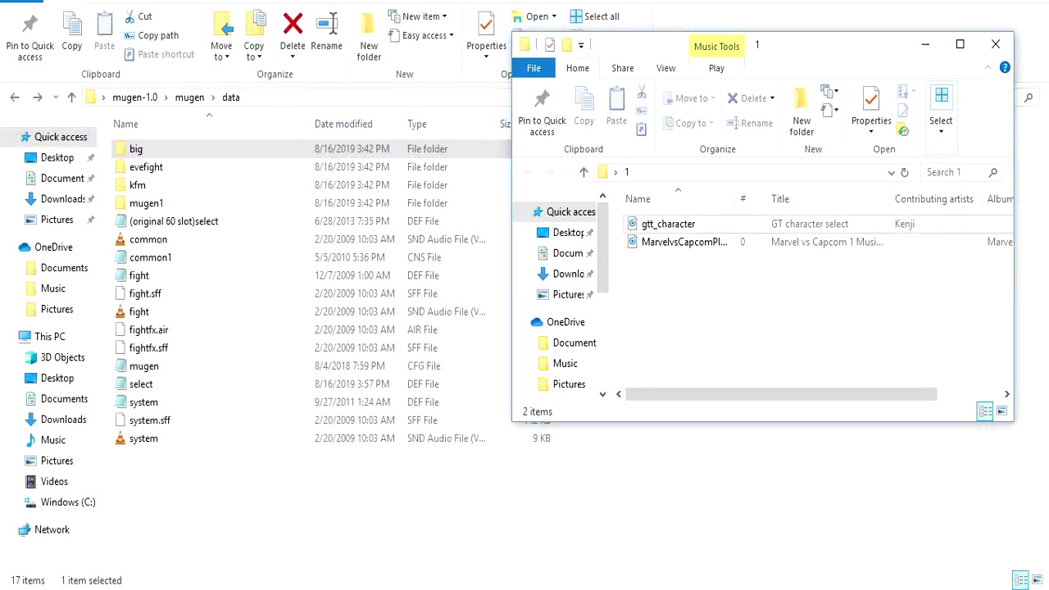
mouse_move(668, 227)
double_click(668, 224)
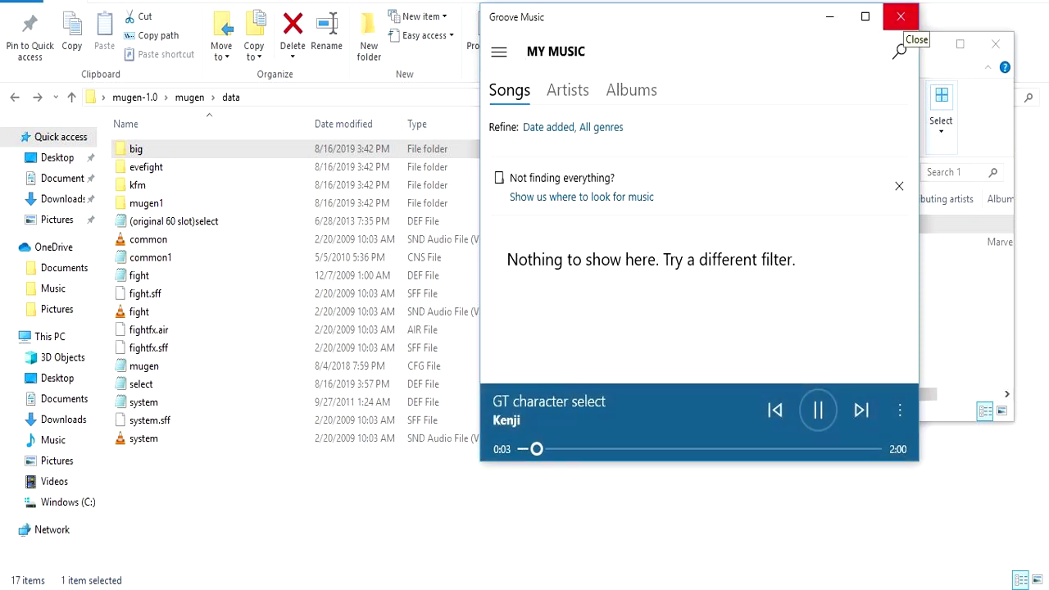
click(901, 16)
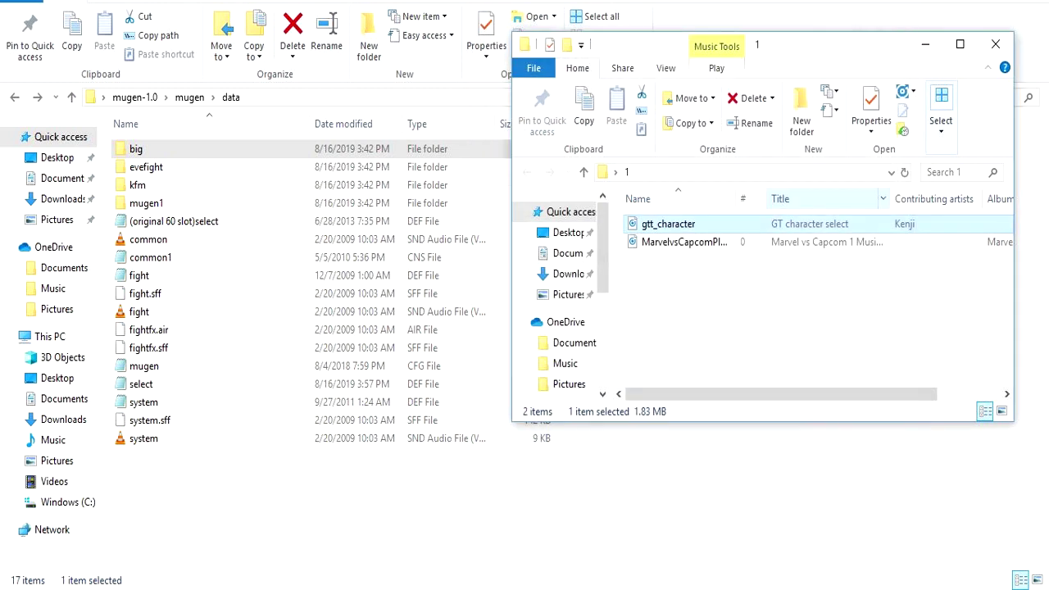
double_click(684, 242)
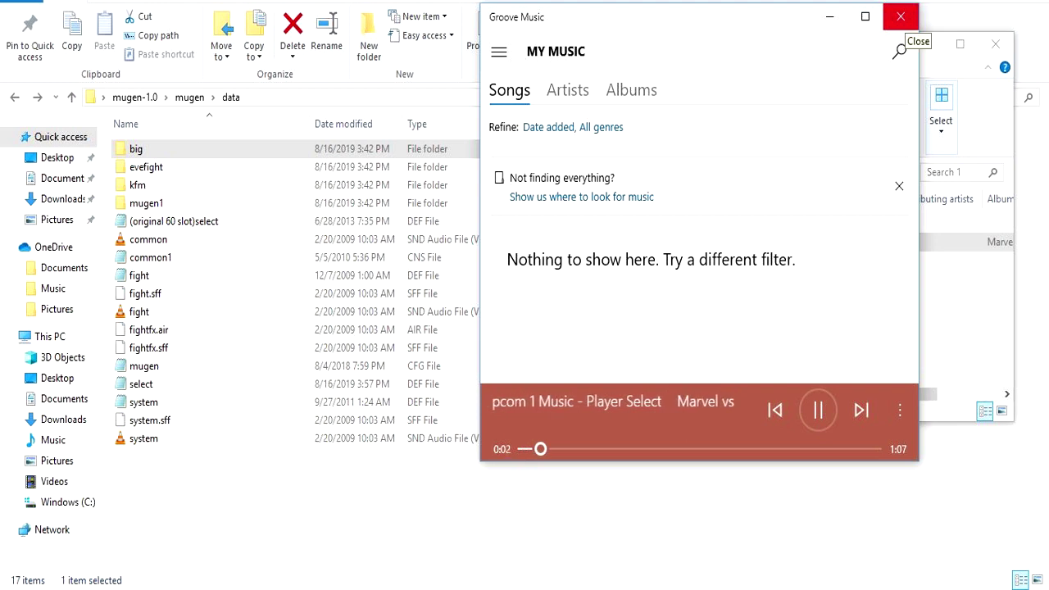
- Close the music player and move gtt_character and MarvelvsCapcomPlayerSelect from folder 1 into mugen's data folder
click(901, 16)
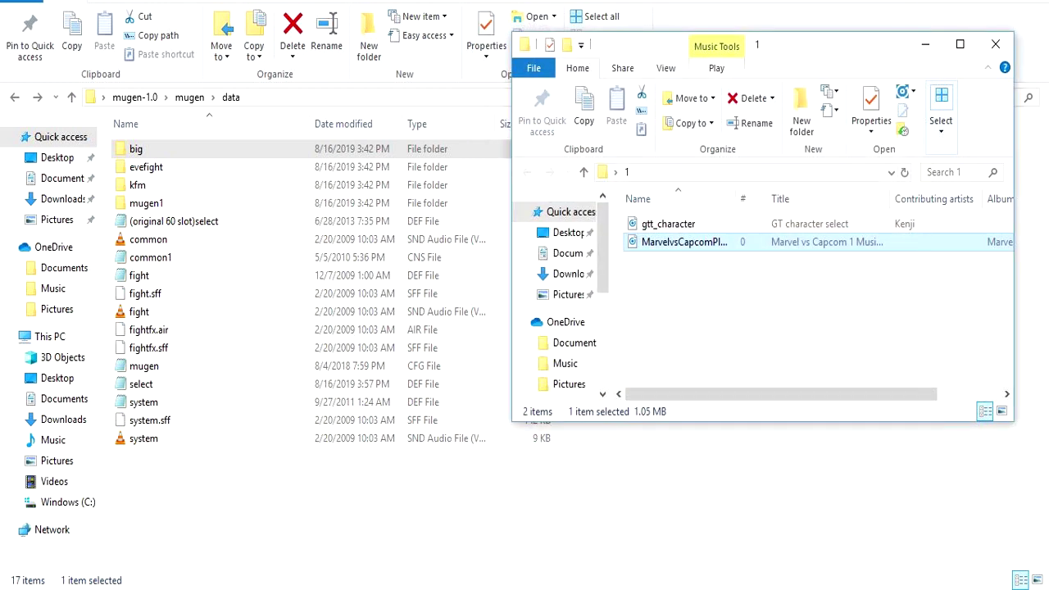
shift+click(668, 224)
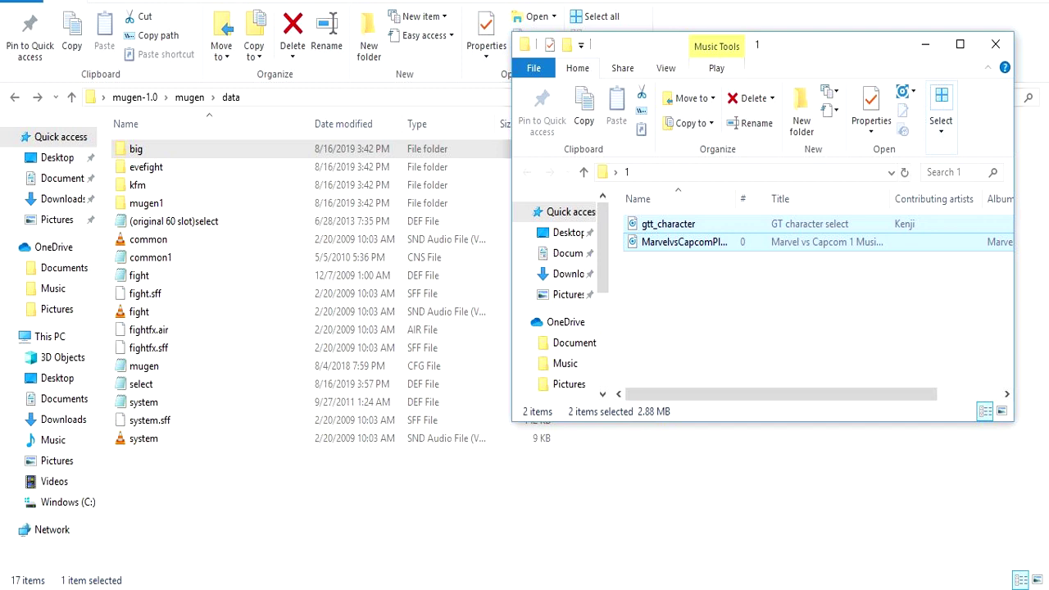
drag(668, 229, 256, 510)
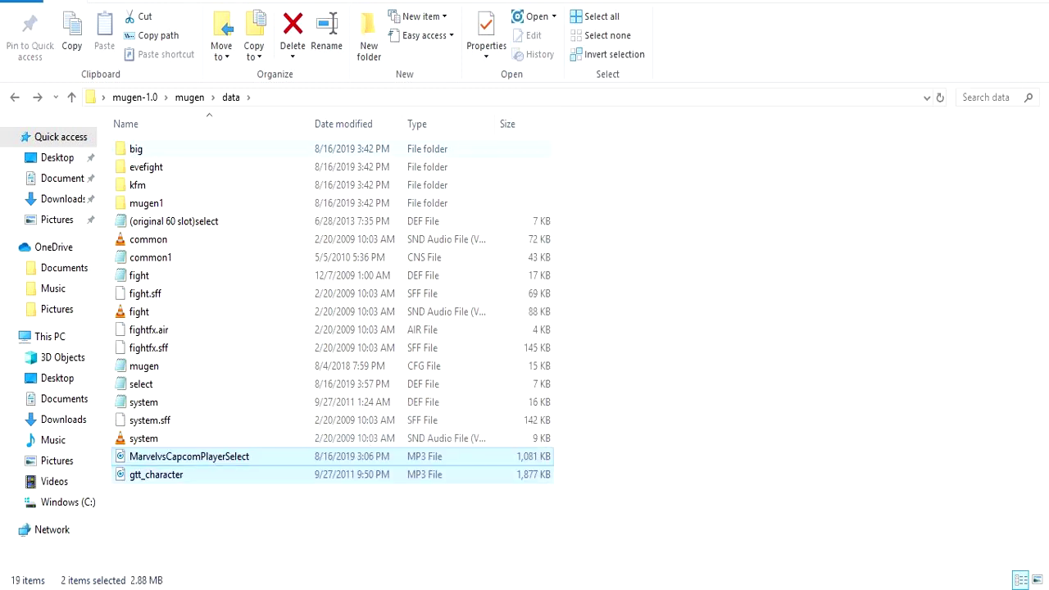
- Copy the file name of the gtt_character MP3 in the data folder without renaming it
click(164, 475)
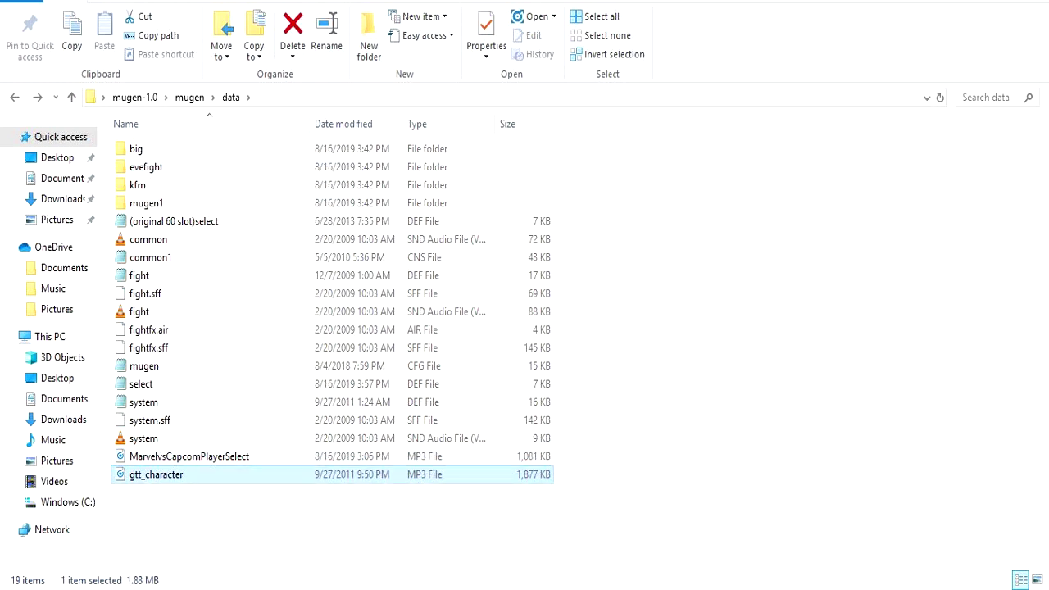
right_click(164, 475)
click(205, 551)
key(ctrl+c)
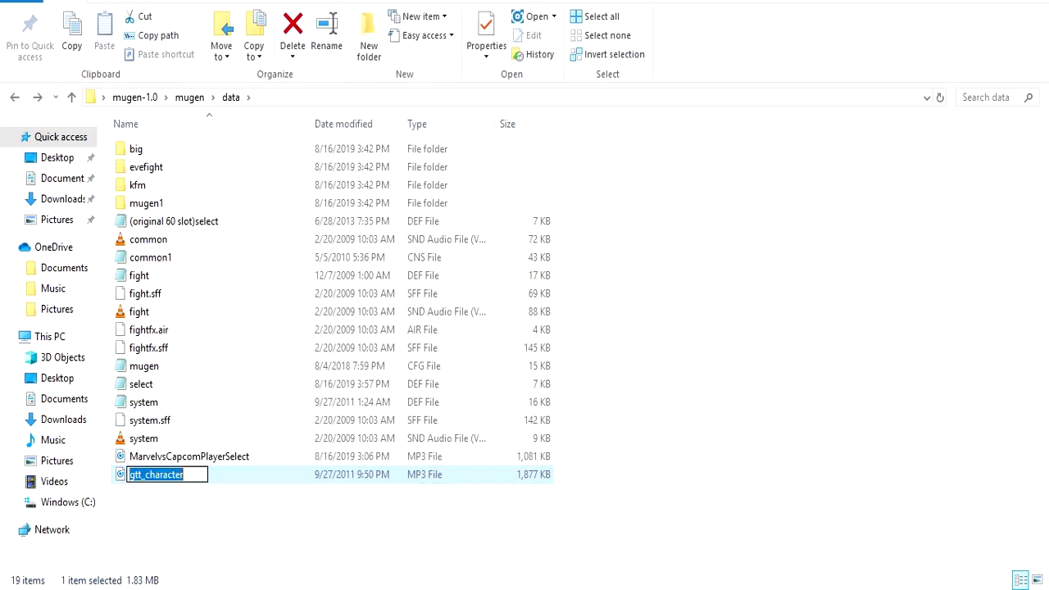
right_click(154, 477)
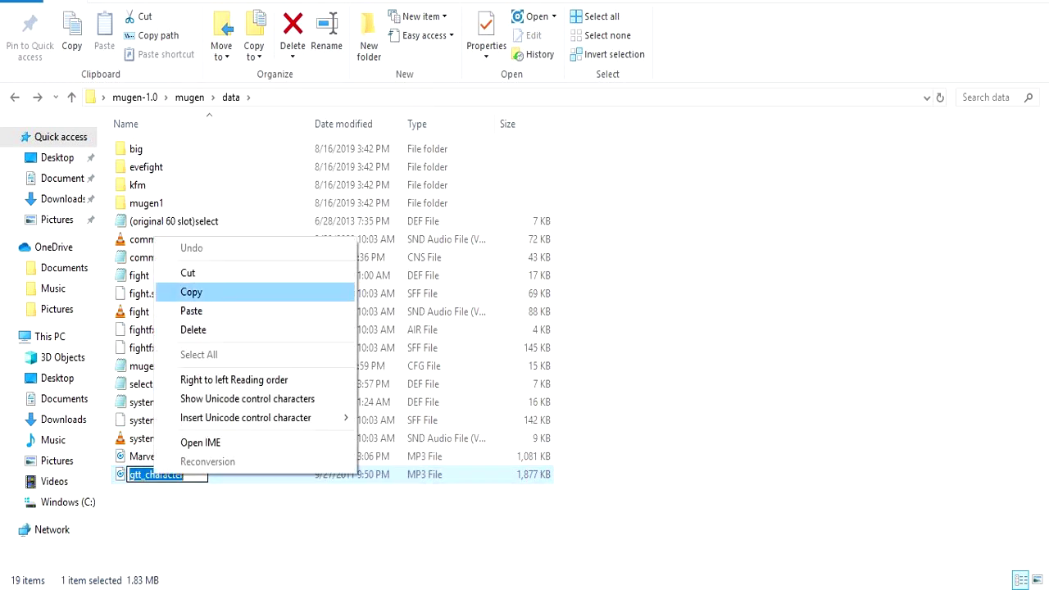
click(189, 291)
key(Return)
- Open the system DEF file from the big folder in Notepad and find its [Music] section
key(b)
key(Return)
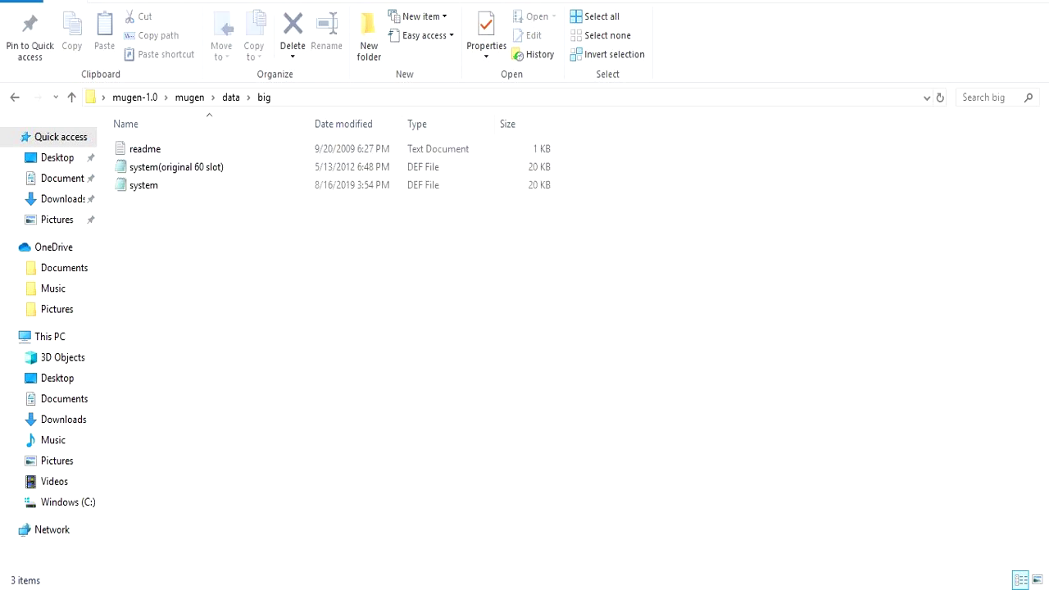
double_click(143, 186)
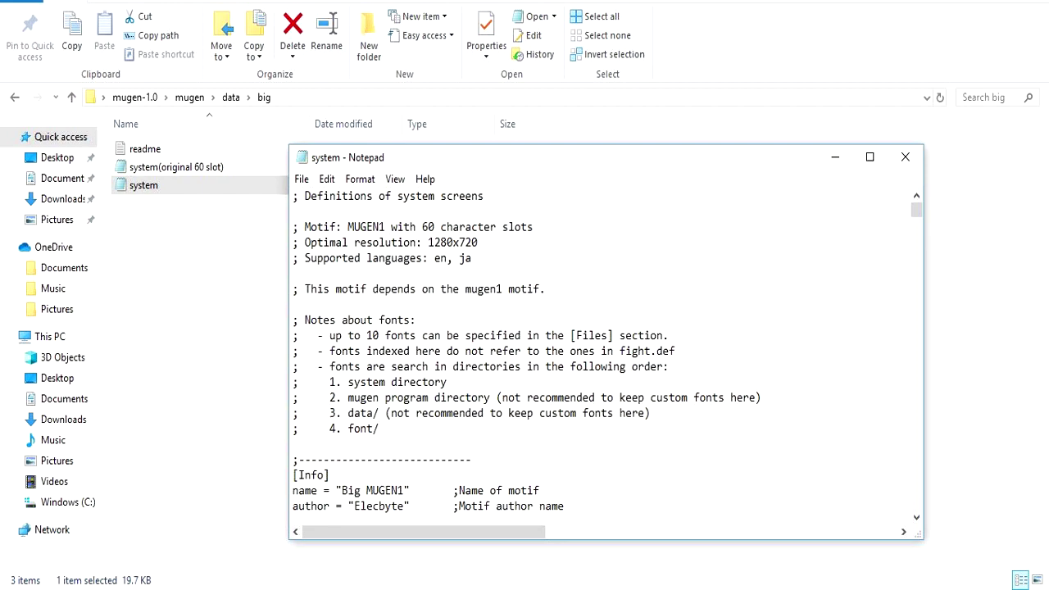
scroll(606, 352, down, 1)
scroll(607, 352, down, 5)
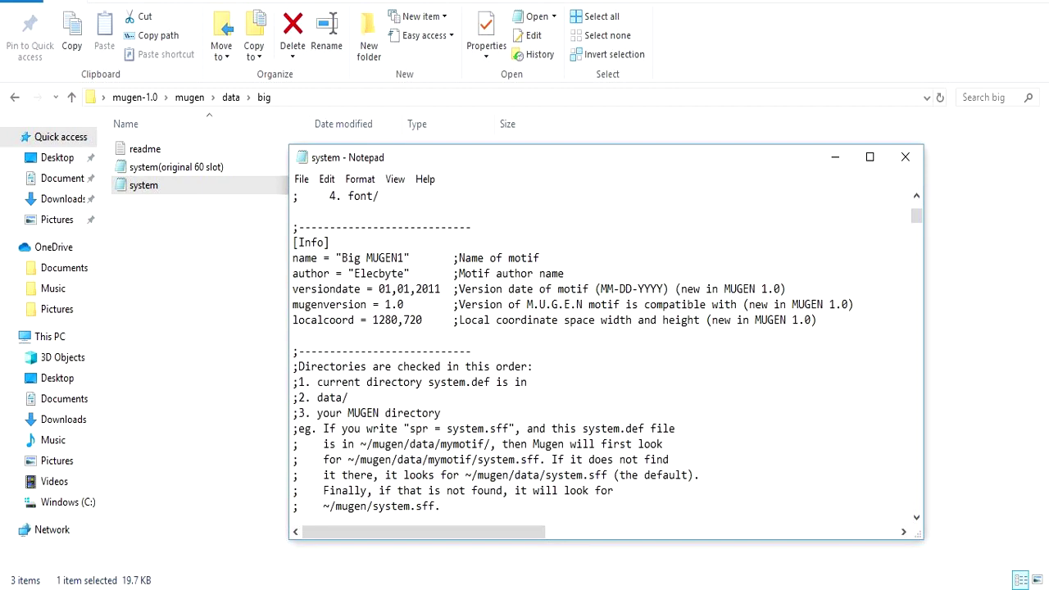
scroll(607, 352, down, 9)
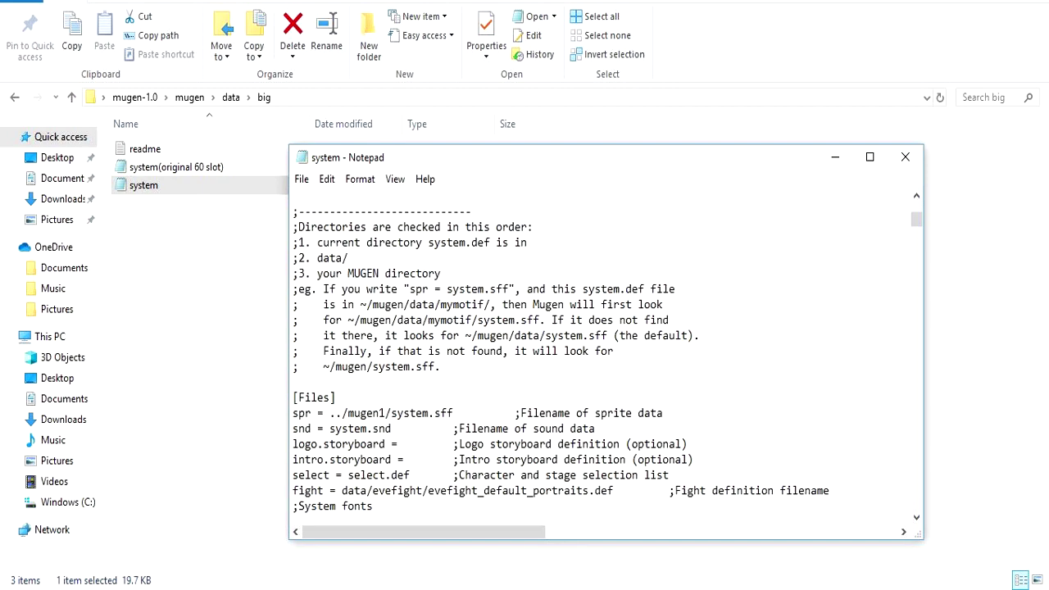
scroll(607, 352, down, 7)
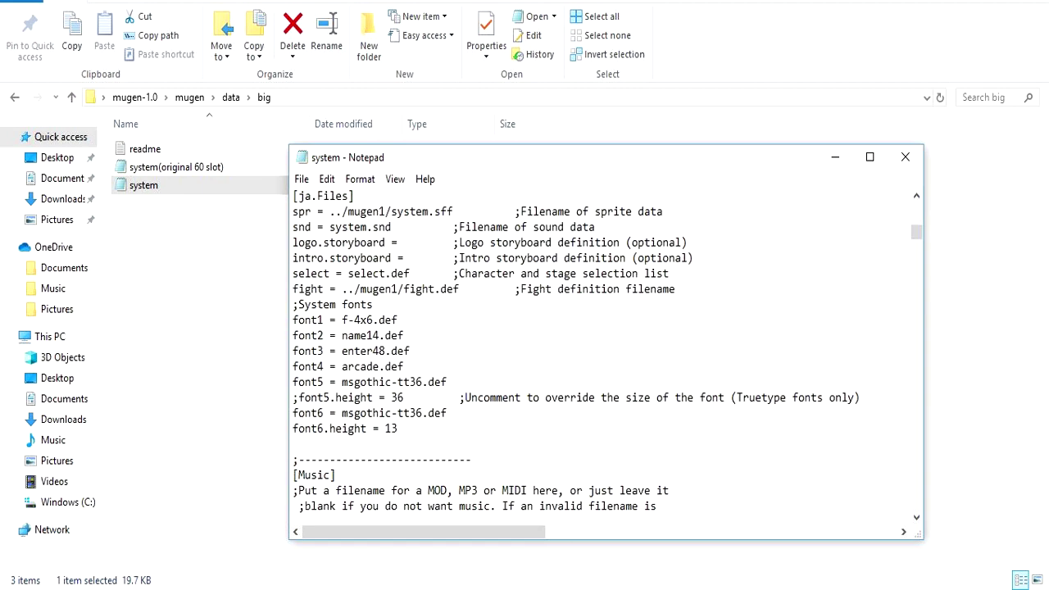
scroll(608, 352, down, 1)
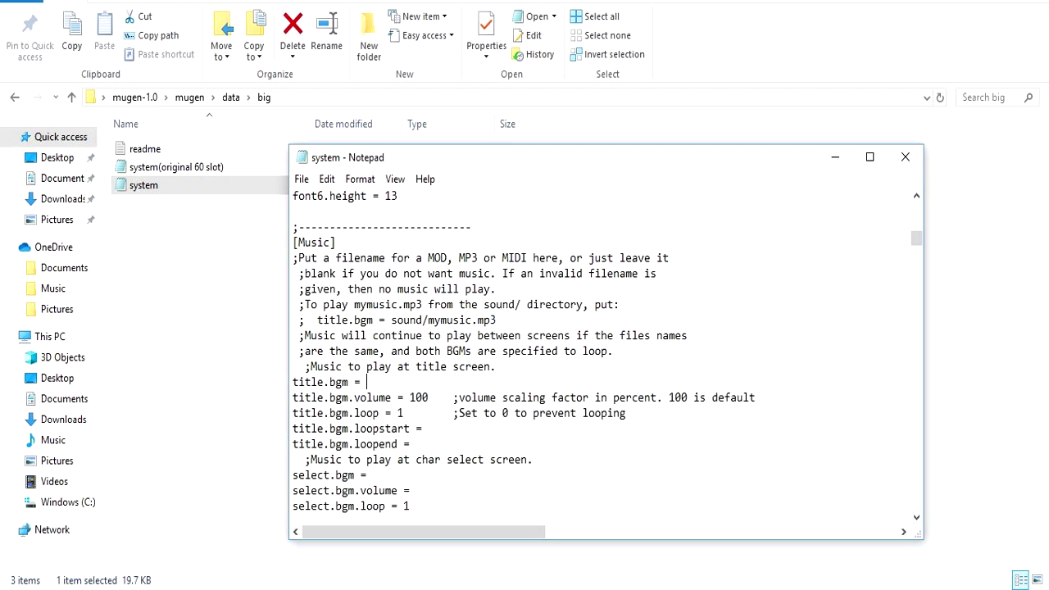
- Set title.bgm in the [Music] section to data/gtt_character.mp3 and save the system file
text(data/)
key(ctrl+v)
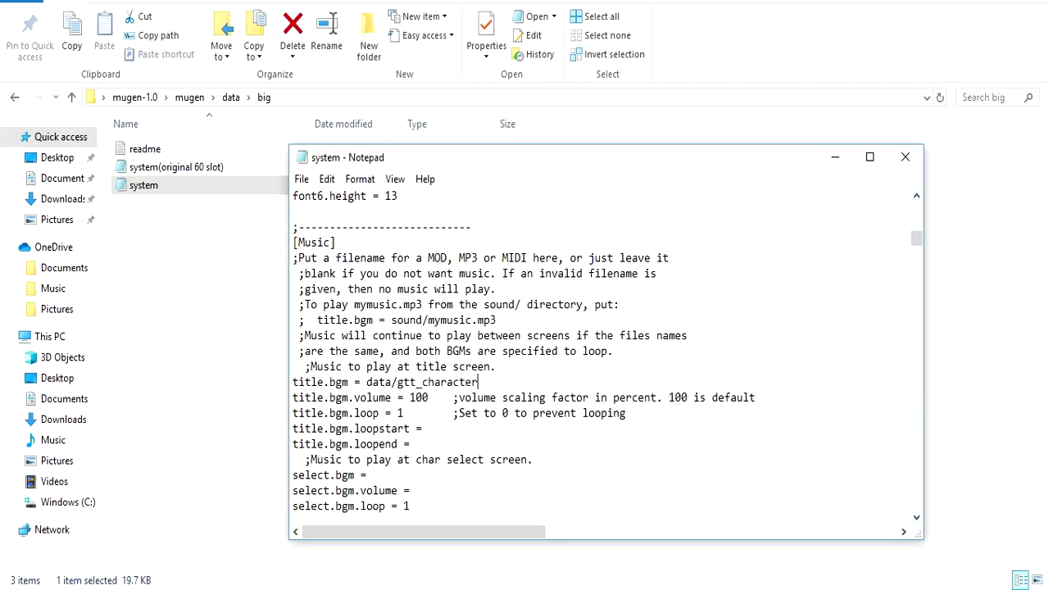
text(.mp3)
key(alt+f)
key(Down)
key(Down)
key(Return)
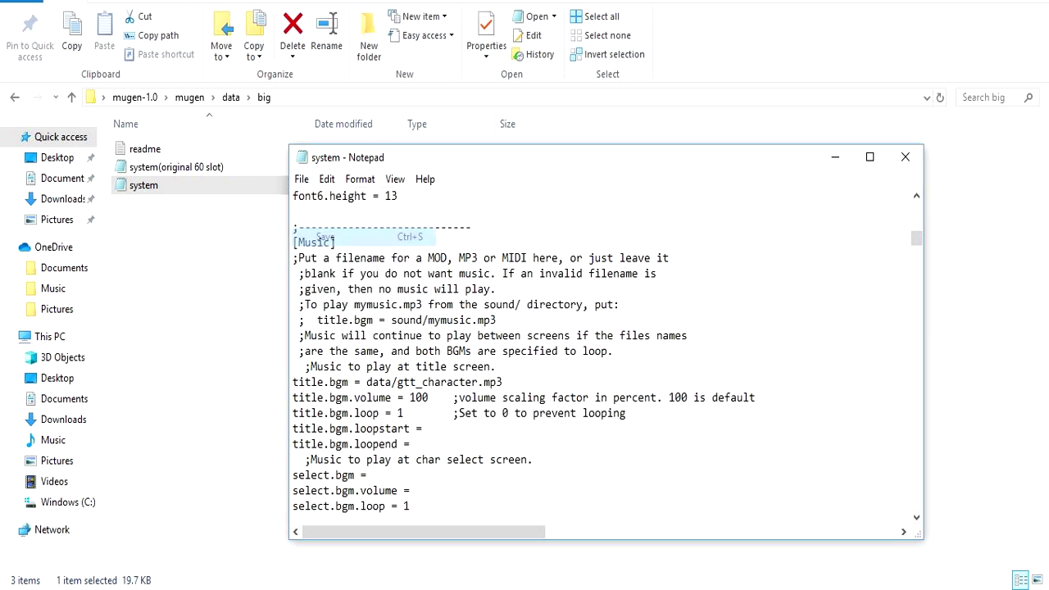
key(alt+F4)
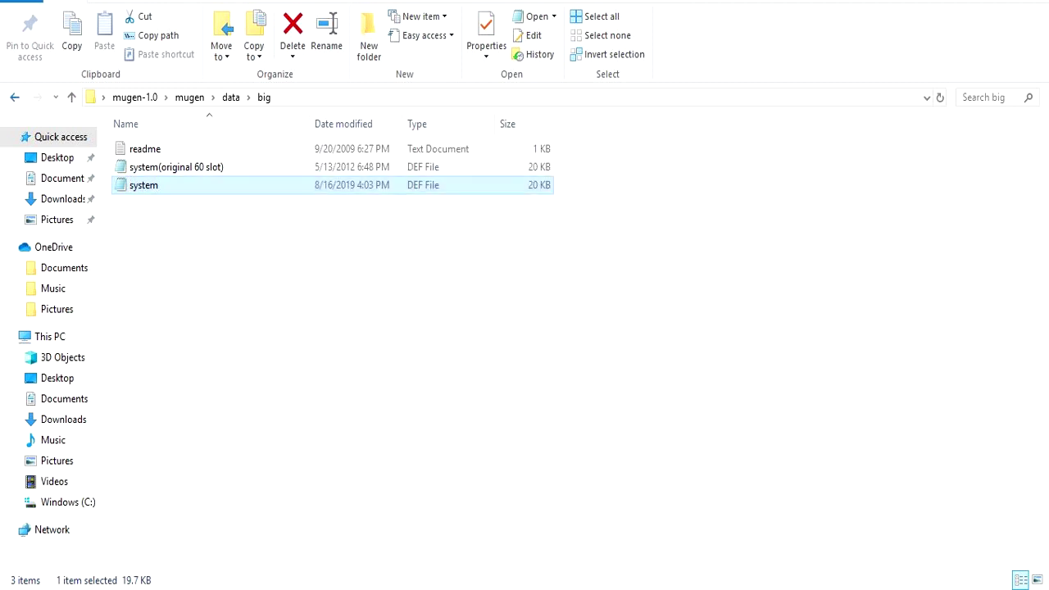
- Copy the file name of the MarvelvsCapcomPlayerSelect MP3 from the data folder and return to the system file in Notepad
key(BackSpace)
click(189, 384)
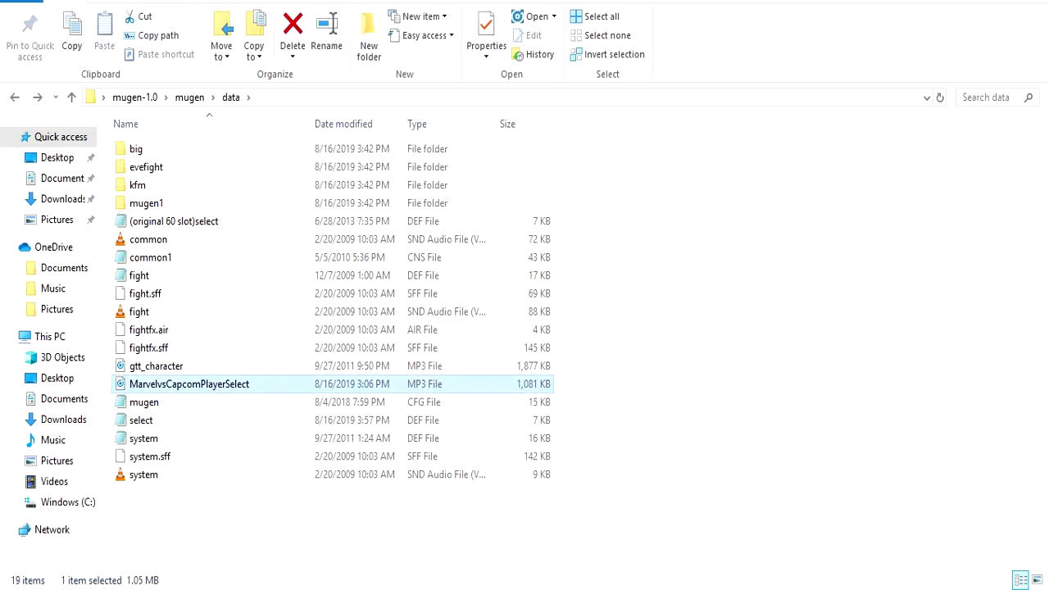
right_click(203, 383)
click(245, 551)
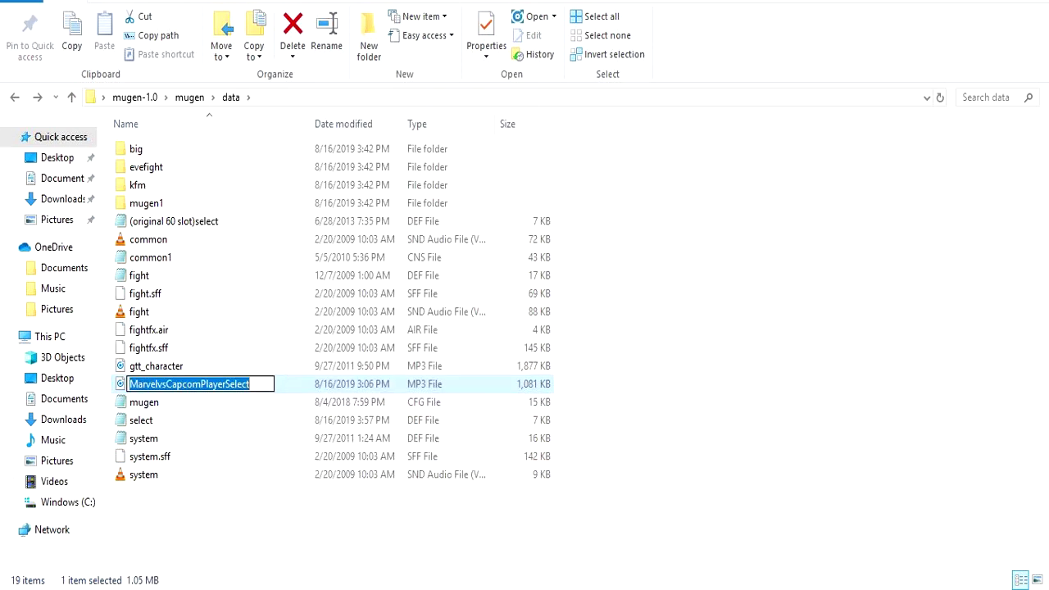
right_click(220, 384)
click(258, 203)
key(Escape)
key(alt+Tab)
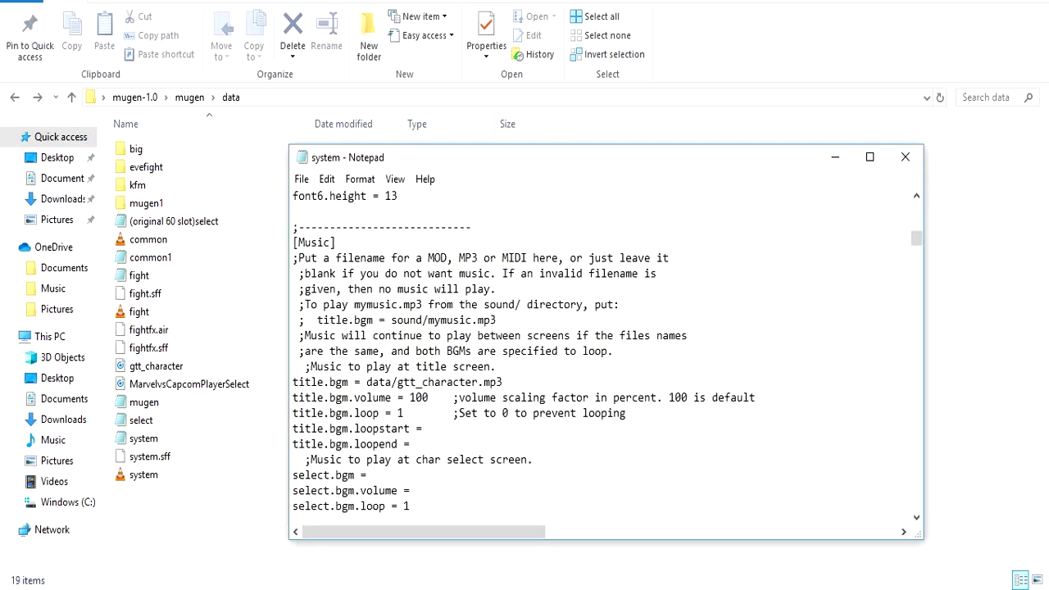
- Set select.bgm in the [Music] section to data/MarvelvsCapcomPlayerSelect.mp3, and save and close the system file
text(data/)
key(ctrl+v)
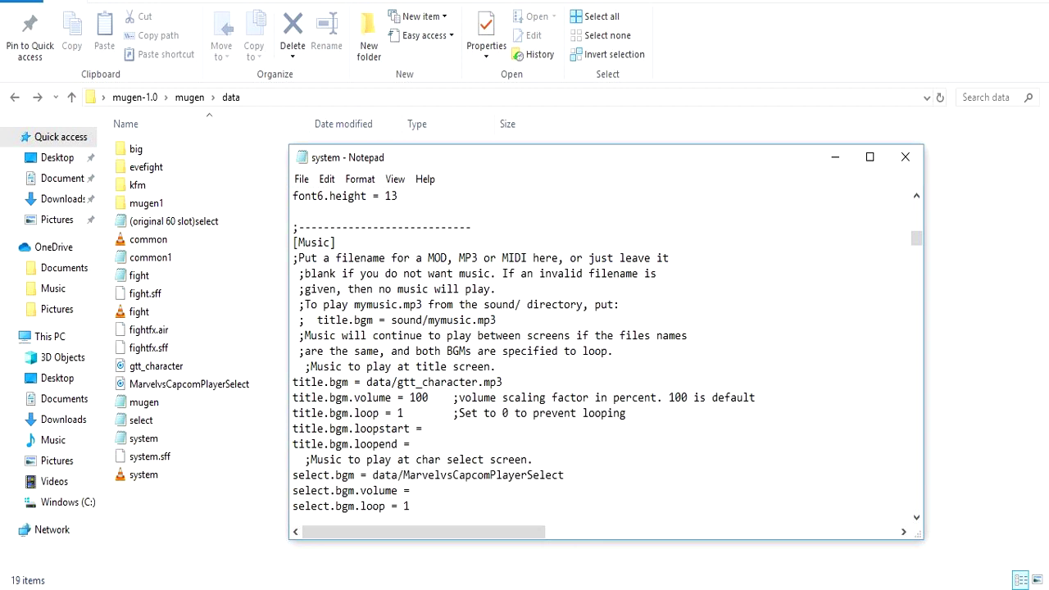
text(.mp3)
key(alt+f)
key(Down)
key(Down)
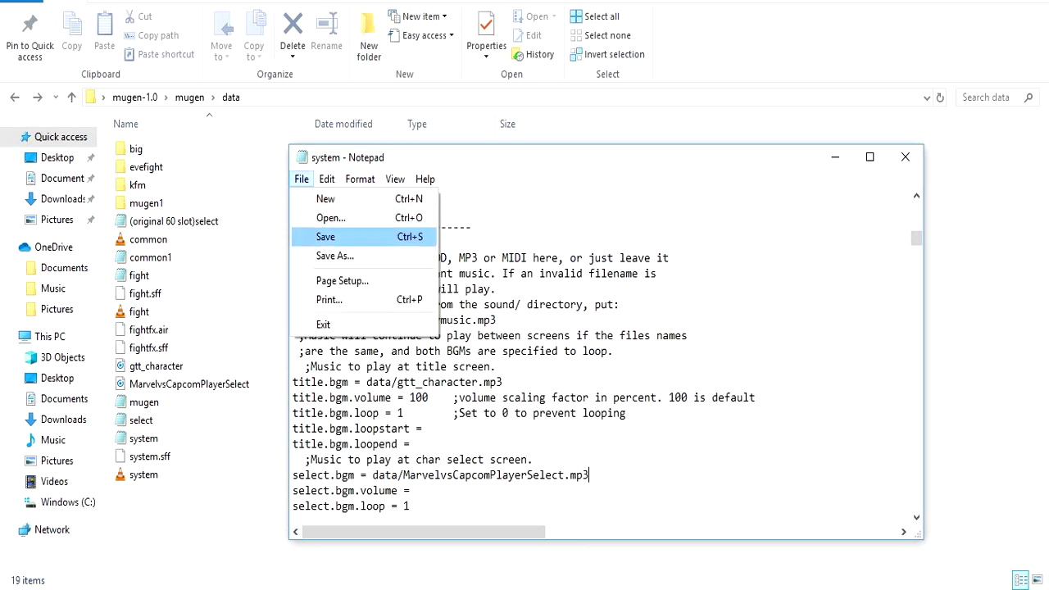
key(Return)
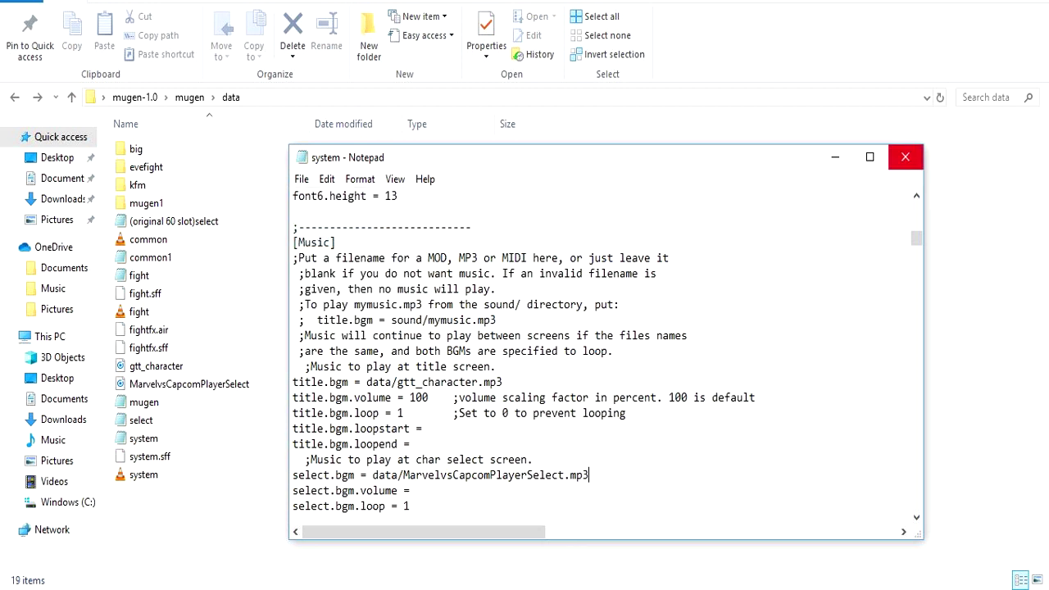
click(906, 157)
- Launch the mugen application from the mugen folder and start a Single match in Watch mode with Crono against Frog
key(alt+Up)
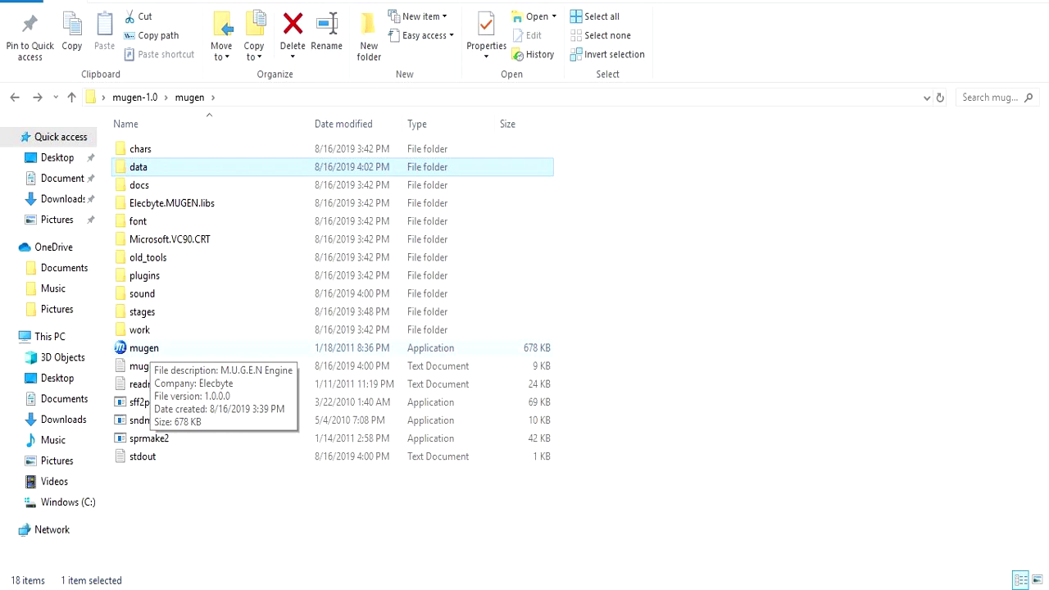
double_click(143, 347)
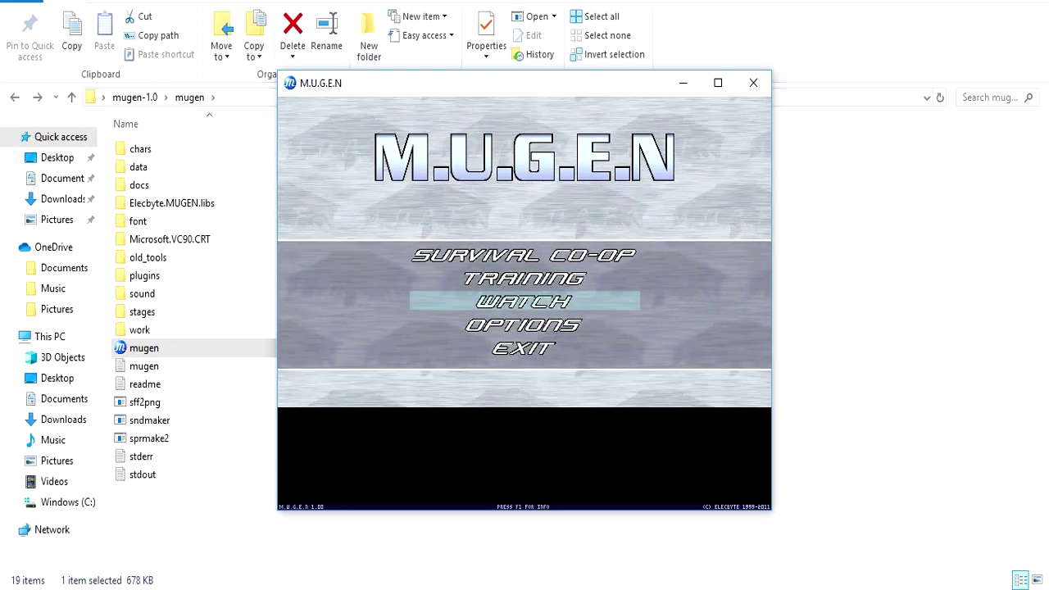
key(Return)
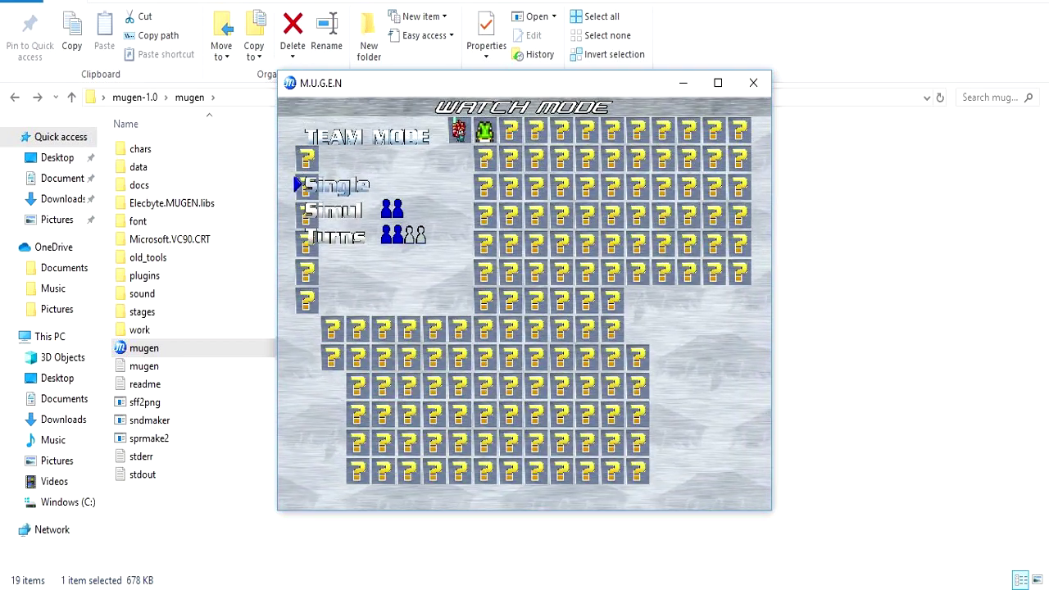
key(Return)
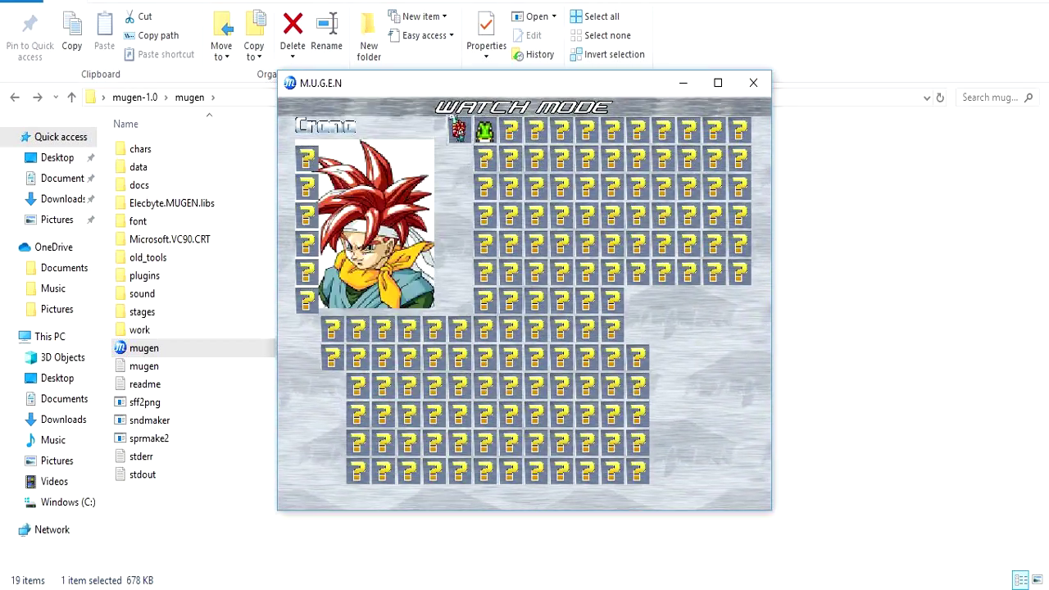
key(Return)
key(Return)
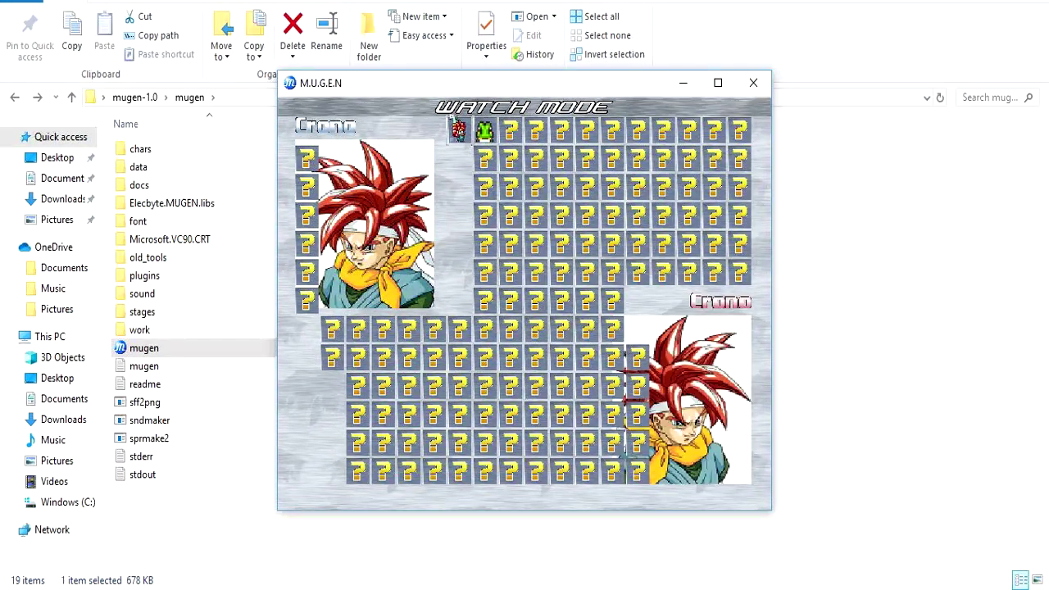
key(Right)
key(Return)
key(Right)
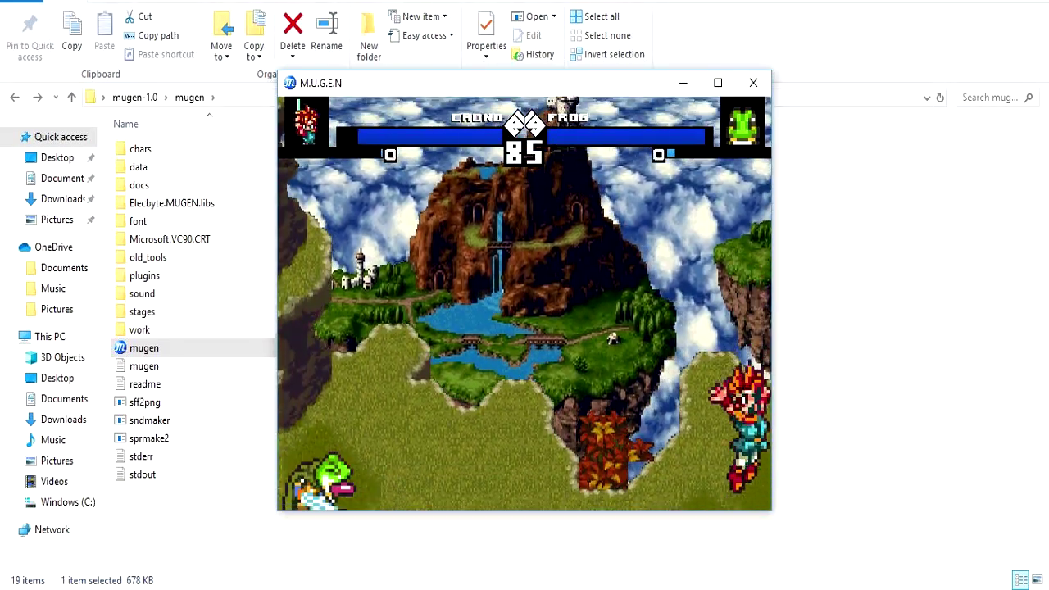
- Leave the Watch mode match and exit M.U.G.E.N back to the mugen folder
key(Escape)
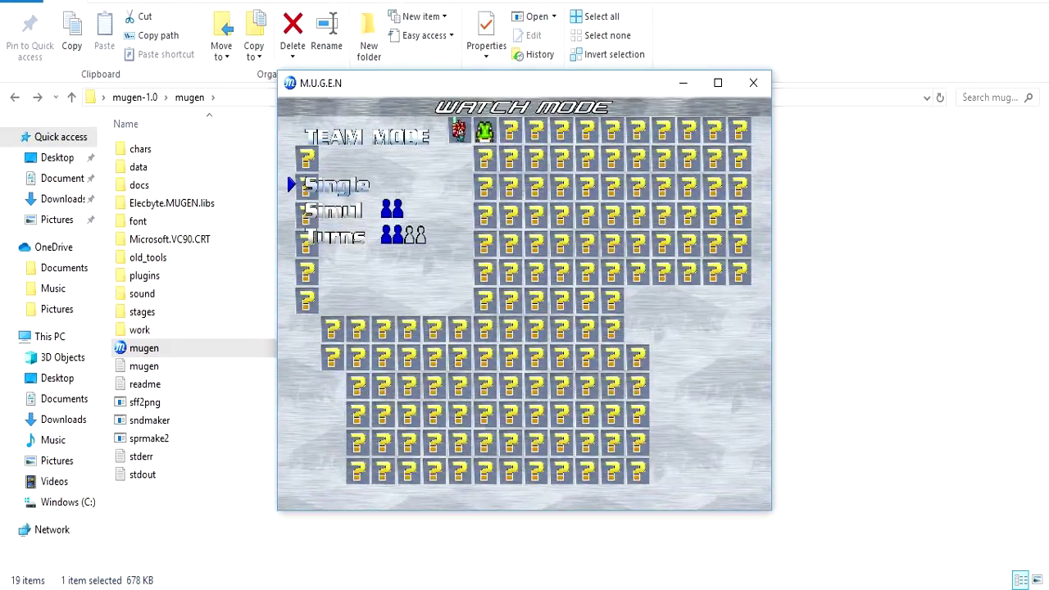
key(Escape)
key(Escape)
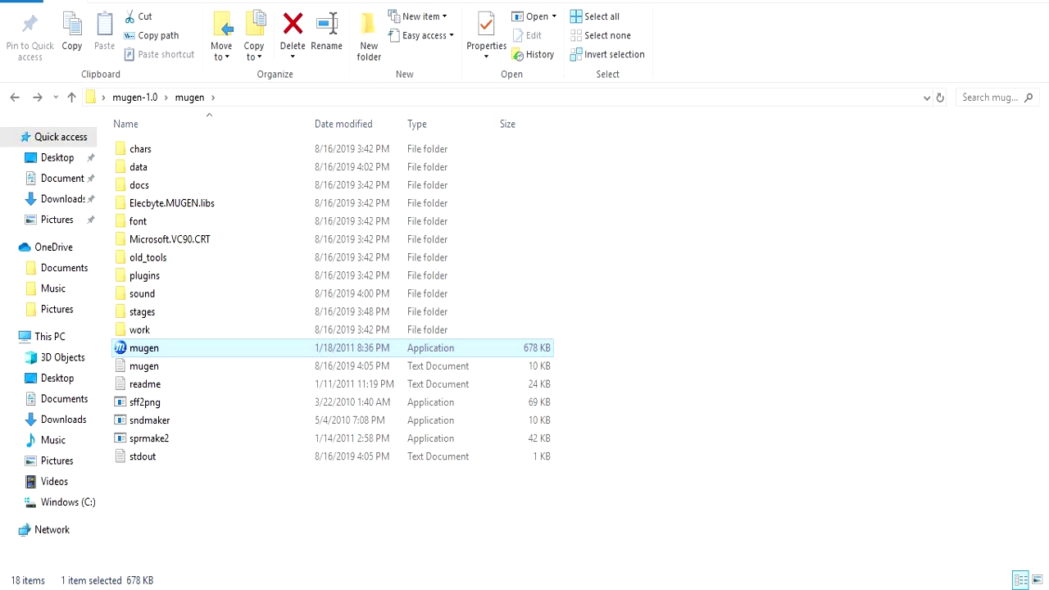
- Open the sound folder inside the mugen folder
double_click(142, 294)
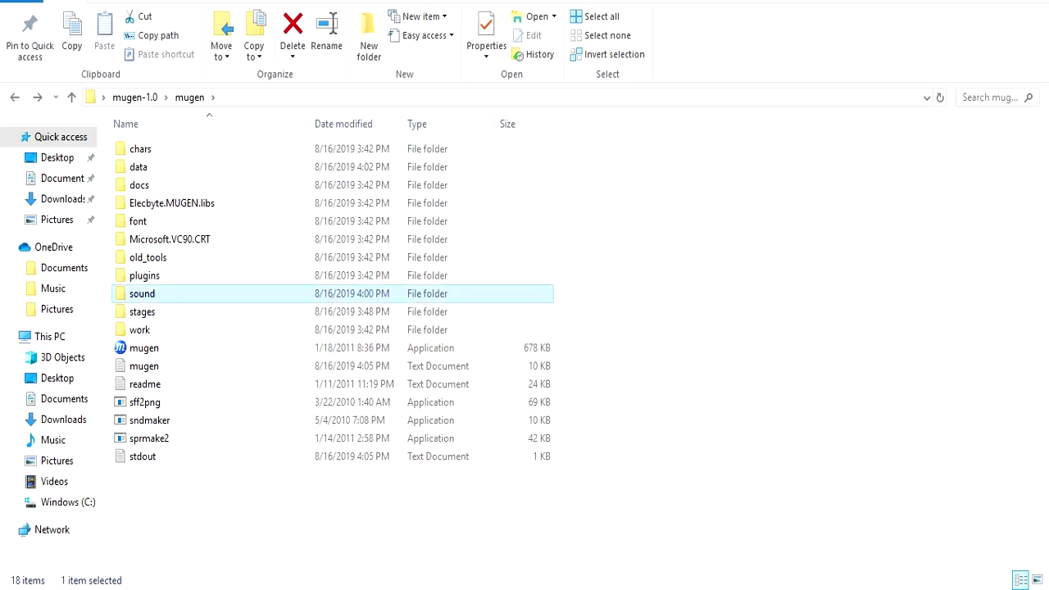